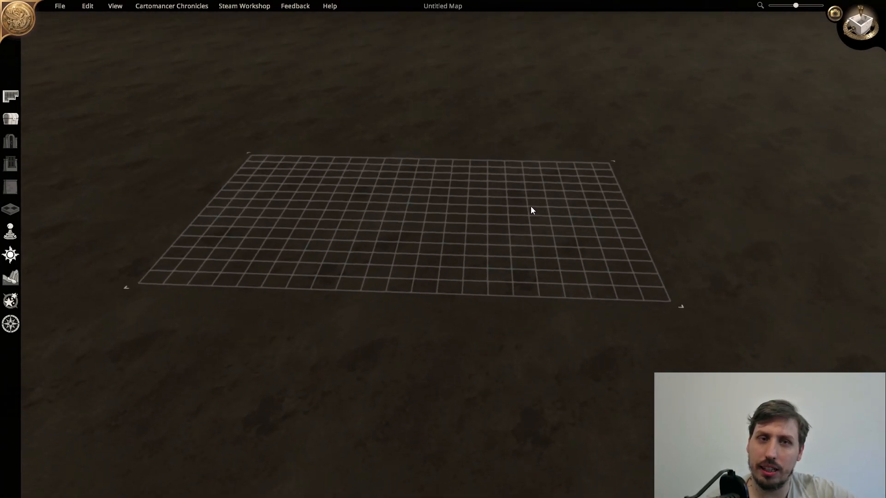
# Generate Fey Plane terrain with Mesa elevation, Crystal Forest vegetation, Island water and No Weather
pyautogui.click(18, 275)
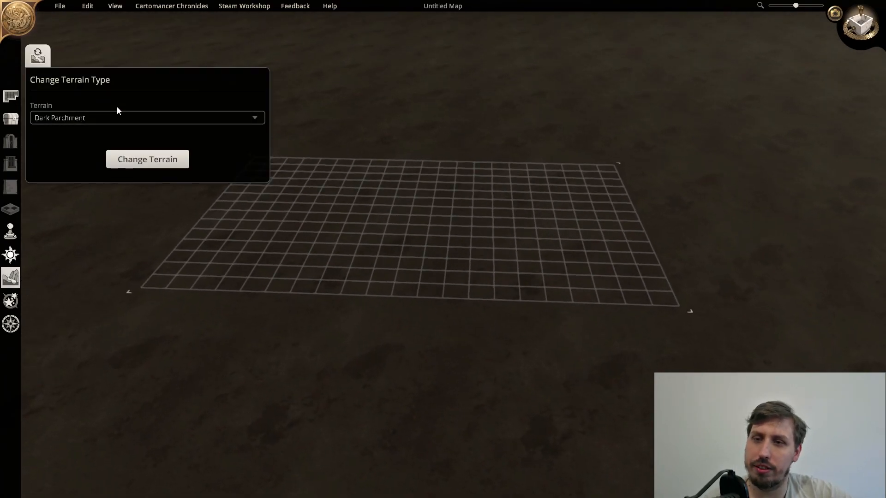
pyautogui.click(101, 119)
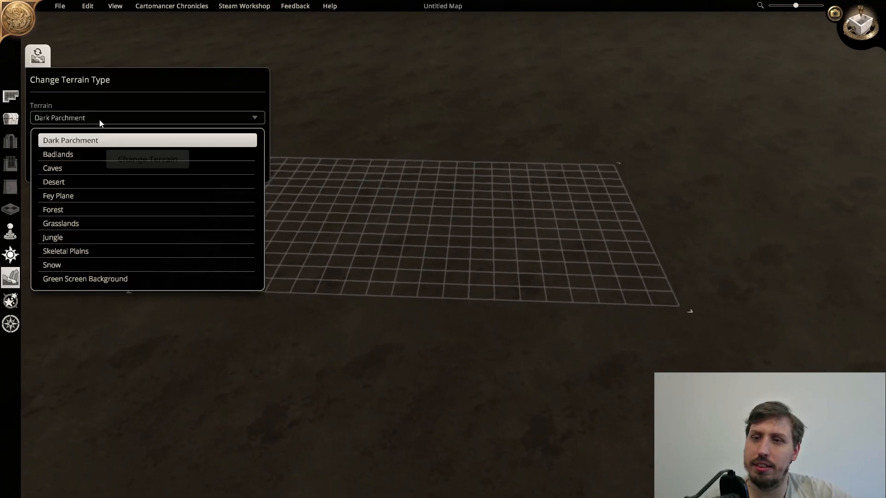
pyautogui.click(88, 197)
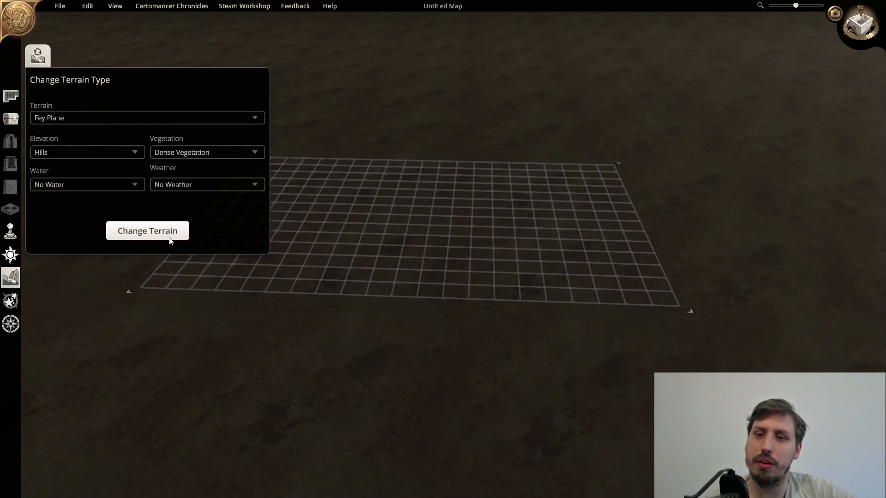
pyautogui.click(90, 154)
pyautogui.click(56, 228)
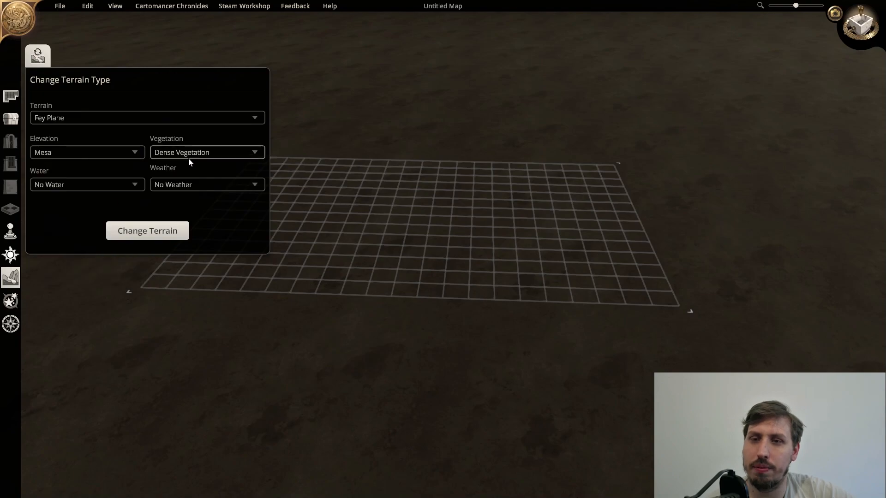
pyautogui.click(190, 153)
pyautogui.click(194, 202)
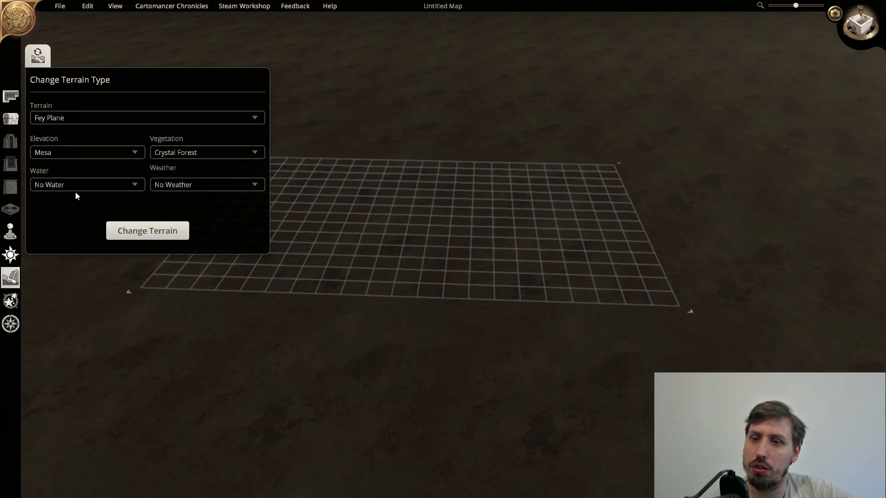
pyautogui.click(76, 188)
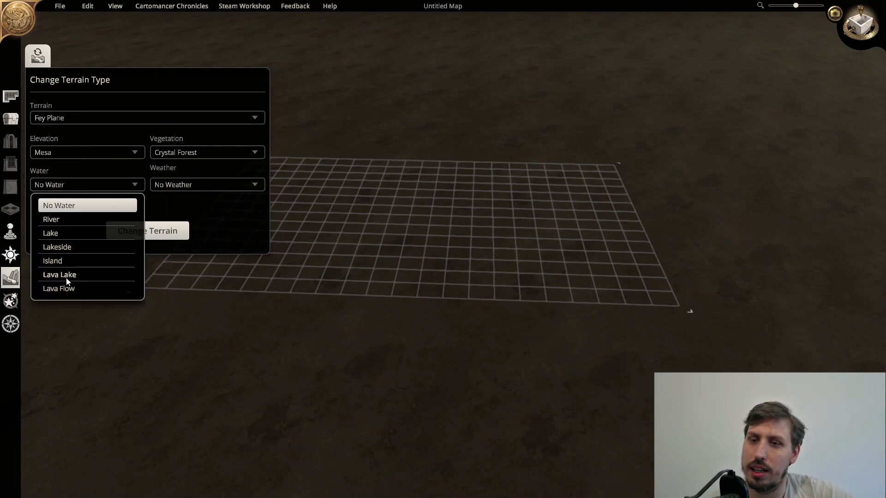
pyautogui.click(73, 263)
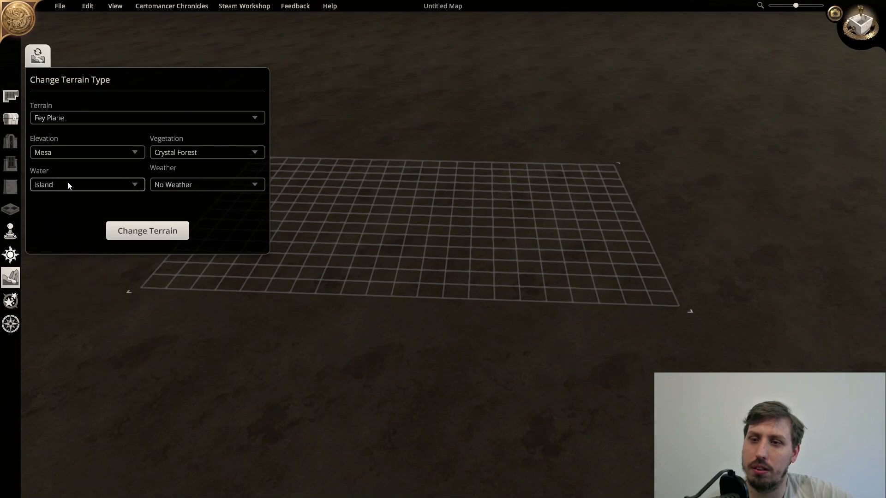
pyautogui.click(179, 189)
pyautogui.click(191, 204)
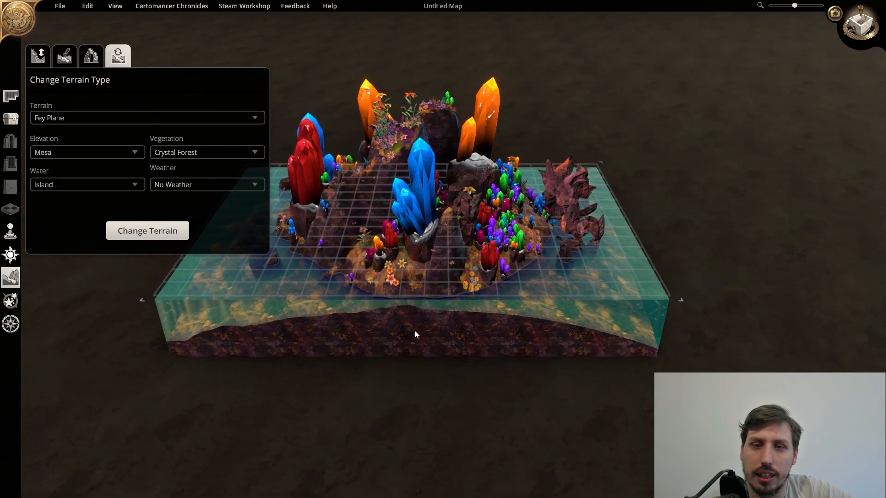
# Change the Fey Plane terrain's vegetation to Fey Forest and regenerate the terrain
pyautogui.moveTo(560, 384); pyautogui.dragTo(248, 180, button='right')
pyautogui.click(249, 152)
pyautogui.click(185, 185)
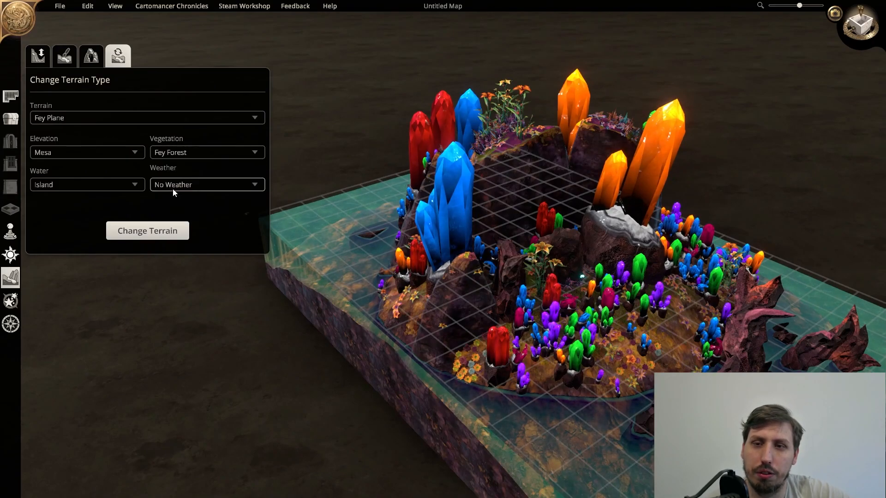
pyautogui.click(148, 231)
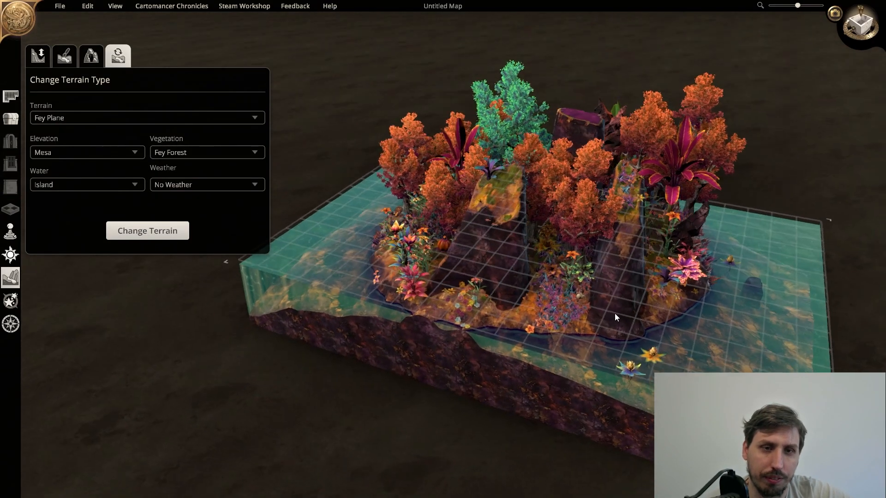
pyautogui.moveTo(614, 314); pyautogui.dragTo(596, 245, button='right')
# Replace the terrain with the Green Screen Background
pyautogui.click(138, 118)
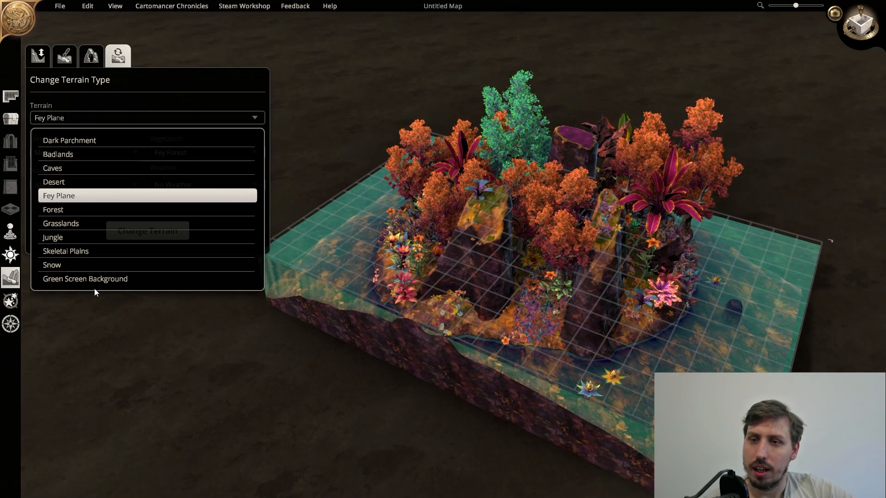
pyautogui.click(125, 279)
pyautogui.click(144, 162)
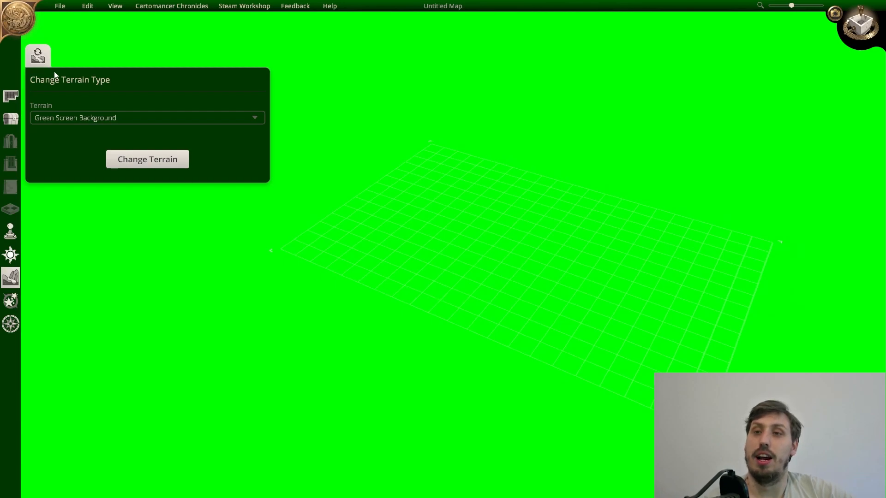
# Generate Badlands terrain with Grand Canyon elevation, Dry Bushes vegetation, River water and No Weather
pyautogui.click(213, 121)
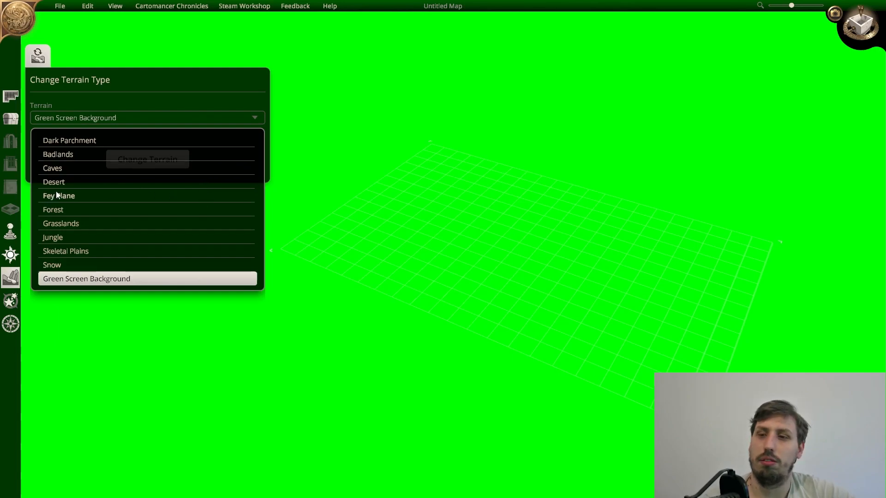
pyautogui.click(60, 158)
pyautogui.click(79, 152)
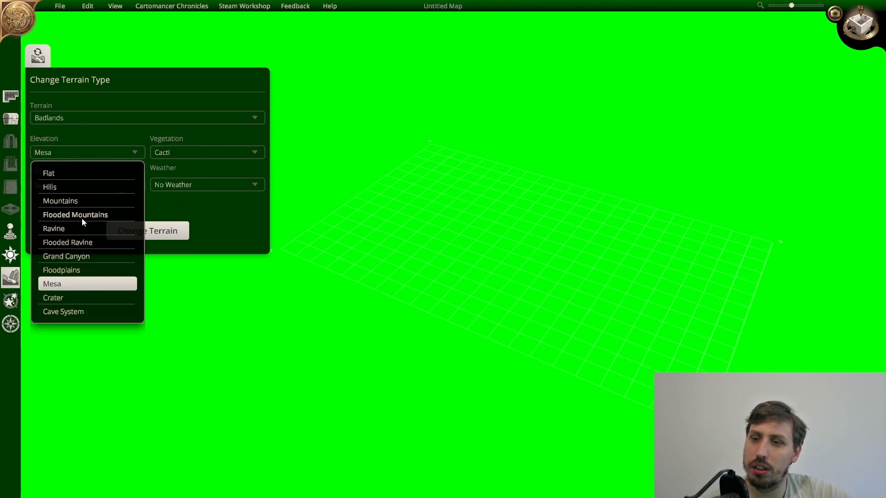
pyautogui.click(66, 257)
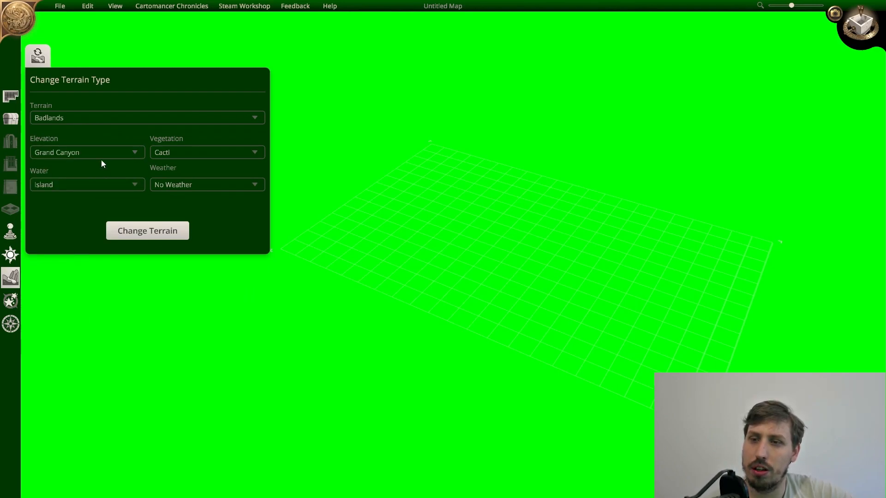
pyautogui.click(192, 155)
pyautogui.click(187, 203)
pyautogui.click(75, 186)
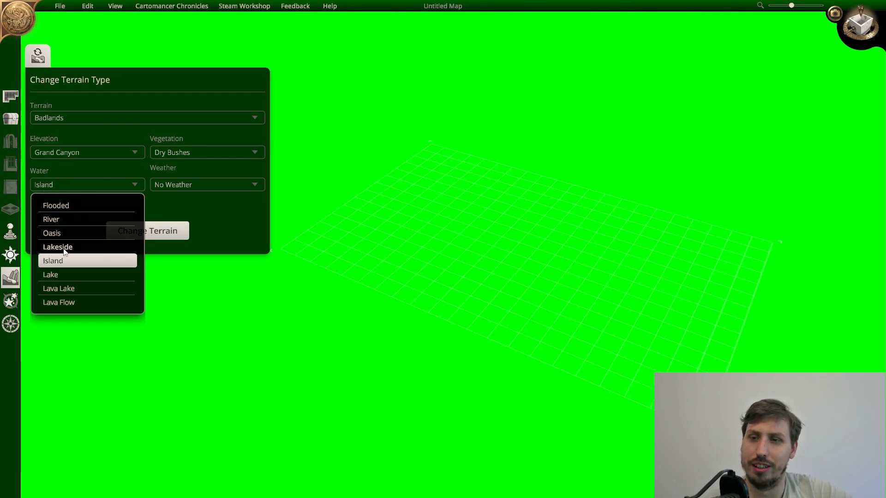
pyautogui.click(62, 217)
pyautogui.click(173, 183)
pyautogui.click(185, 202)
pyautogui.click(161, 230)
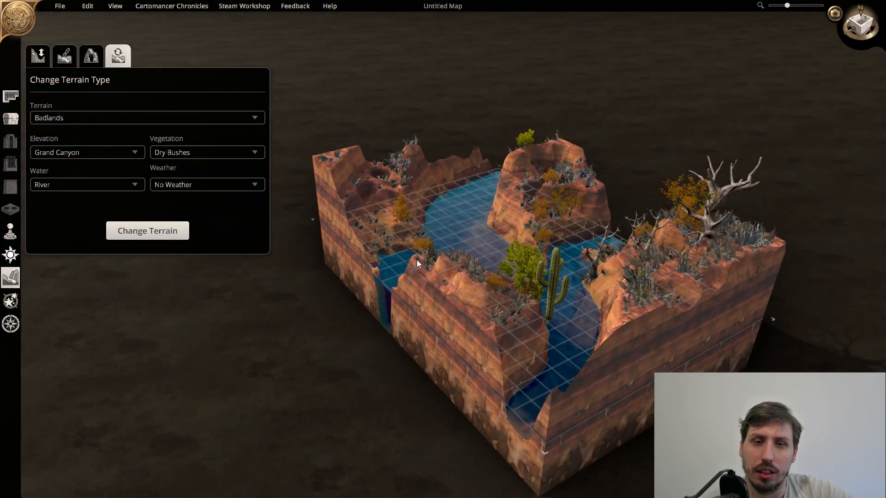
# Examine the generated canyon terrain, its river and its rock formations from several angles
pyautogui.moveTo(417, 259); pyautogui.dragTo(451, 275, button='middle')
pyautogui.moveTo(451, 275); pyautogui.dragTo(328, 391, button='right')
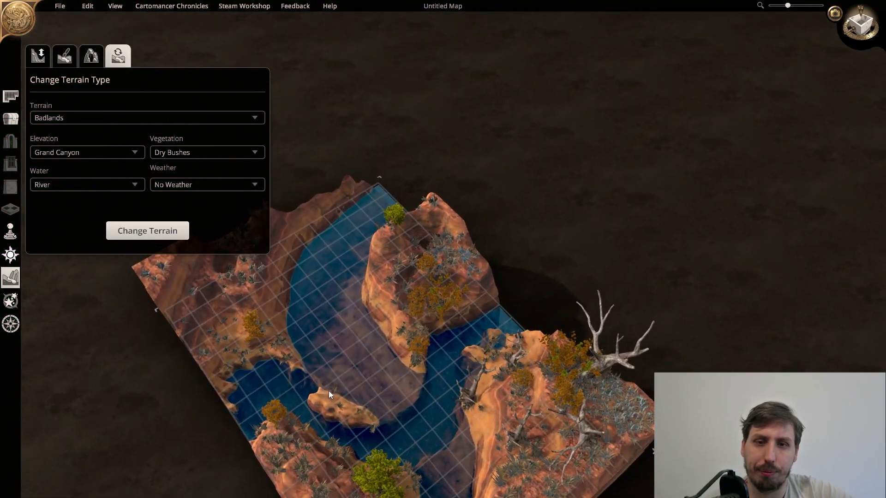
pyautogui.moveTo(328, 391); pyautogui.dragTo(437, 226, button='middle')
pyautogui.scroll(2, 483, 303)
pyautogui.scroll(2, 483, 303)
pyautogui.moveTo(406, 341); pyautogui.dragTo(455, 337, button='middle')
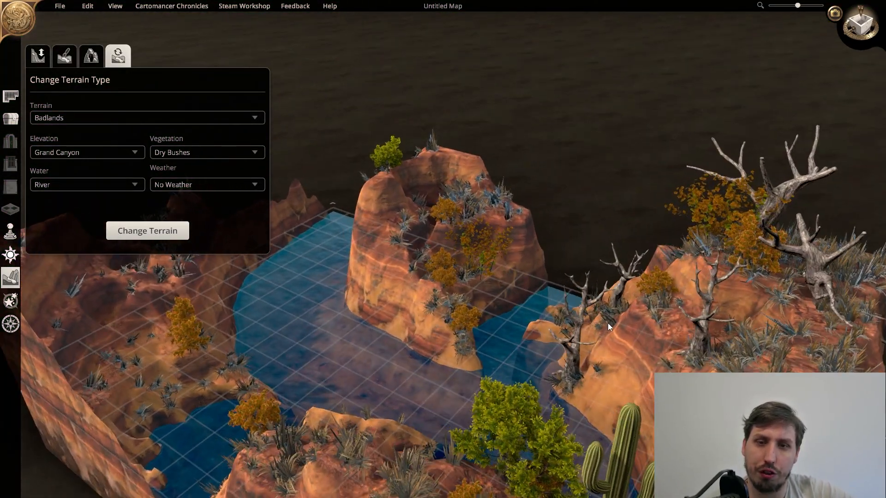
pyautogui.moveTo(607, 323); pyautogui.dragTo(649, 320, button='right')
pyautogui.moveTo(650, 320); pyautogui.dragTo(548, 355, button='middle')
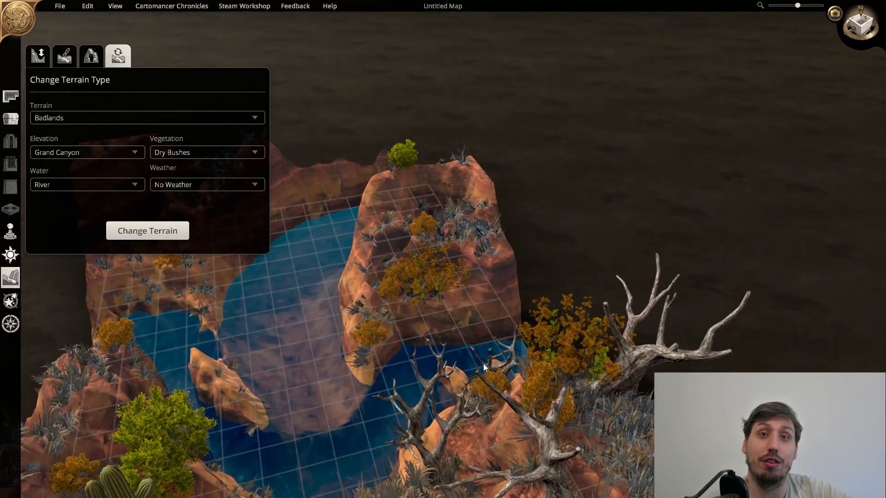
pyautogui.moveTo(431, 311); pyautogui.dragTo(517, 345, button='right')
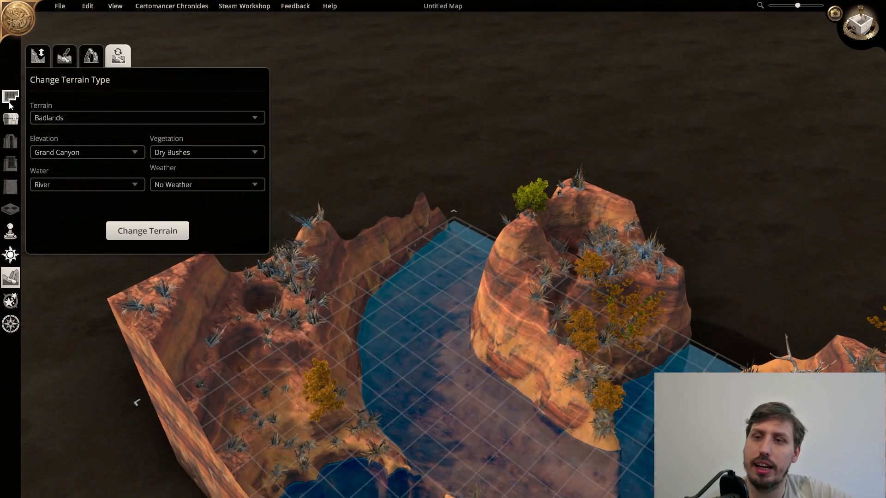
# Plan a rectangular Castle Throne Room over the rocky canyon plateau beside the river
pyautogui.click(14, 95)
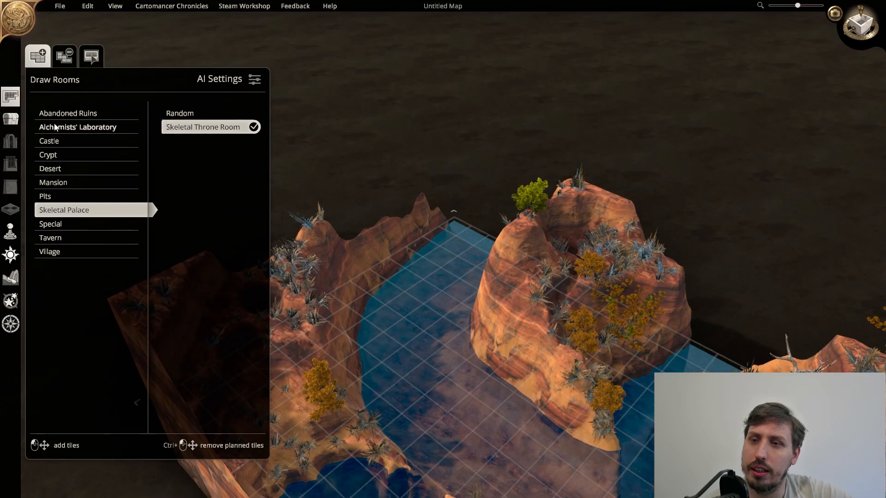
pyautogui.click(54, 141)
pyautogui.moveTo(441, 309); pyautogui.dragTo(446, 362, button='middle')
pyautogui.moveTo(313, 157); pyautogui.dragTo(335, 210, button='middle')
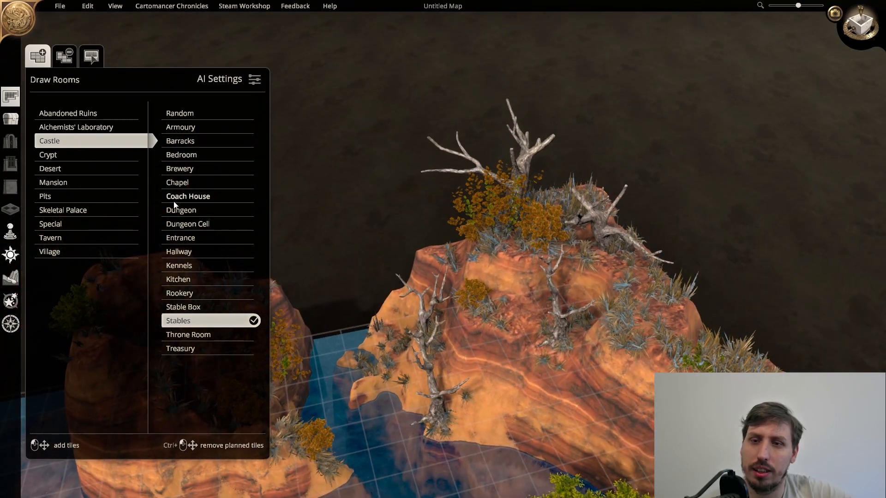
pyautogui.click(185, 336)
pyautogui.moveTo(406, 340); pyautogui.dragTo(370, 420, button='middle')
pyautogui.moveTo(491, 392); pyautogui.dragTo(472, 245, button='middle')
pyautogui.moveTo(458, 187); pyautogui.dragTo(586, 325)
pyautogui.moveTo(585, 323); pyautogui.dragTo(827, 167, button='middle')
pyautogui.moveTo(489, 223); pyautogui.dragTo(544, 229)
pyautogui.moveTo(579, 254); pyautogui.dragTo(556, 231, button='middle')
pyautogui.moveTo(556, 230); pyautogui.dragTo(602, 359, button='right')
pyautogui.moveTo(602, 359); pyautogui.dragTo(604, 313, button='middle')
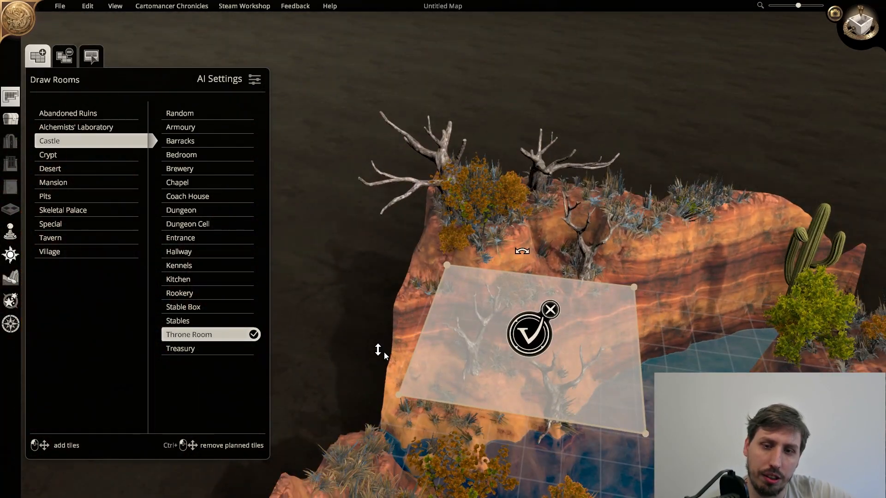
# Raise the planned throne room to a height of 4.4 so it sits above the plateau
pyautogui.moveTo(378, 349); pyautogui.dragTo(505, 178)
pyautogui.moveTo(516, 353); pyautogui.dragTo(624, 184, button='middle')
pyautogui.moveTo(443, 237); pyautogui.dragTo(446, 213)
# Pull in two adjacent corners of the planned throne room to round off that side
pyautogui.moveTo(499, 308); pyautogui.dragTo(346, 140, button='middle')
pyautogui.moveTo(546, 291); pyautogui.dragTo(438, 412, button='middle')
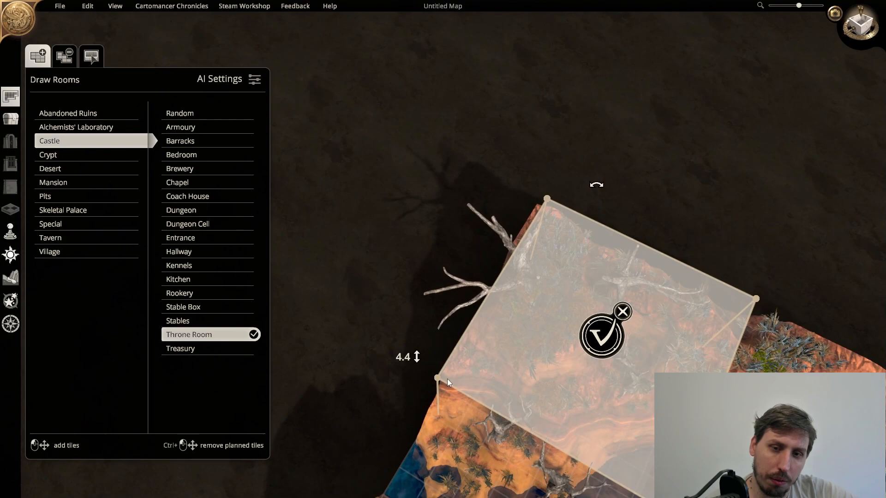
pyautogui.moveTo(442, 377); pyautogui.dragTo(492, 375)
pyautogui.moveTo(544, 201); pyautogui.dragTo(555, 228)
pyautogui.moveTo(580, 293); pyautogui.dragTo(559, 330, button='right')
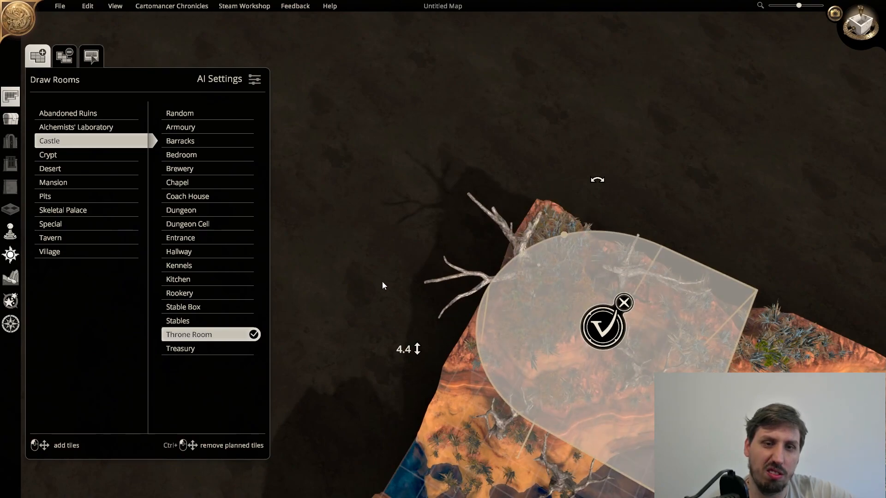
# Pull one rounded corner of the planned throne room back out to square and round the corner facing the river
pyautogui.moveTo(554, 214); pyautogui.dragTo(546, 187)
pyautogui.moveTo(618, 272)
pyautogui.mouseDown(button='right')
pyautogui.moveTo(550, 278)
pyautogui.moveTo(624, 260)
pyautogui.moveTo(613, 265)
pyautogui.mouseUp(button='right')
pyautogui.moveTo(743, 319); pyautogui.dragTo(393, 391, button='right')
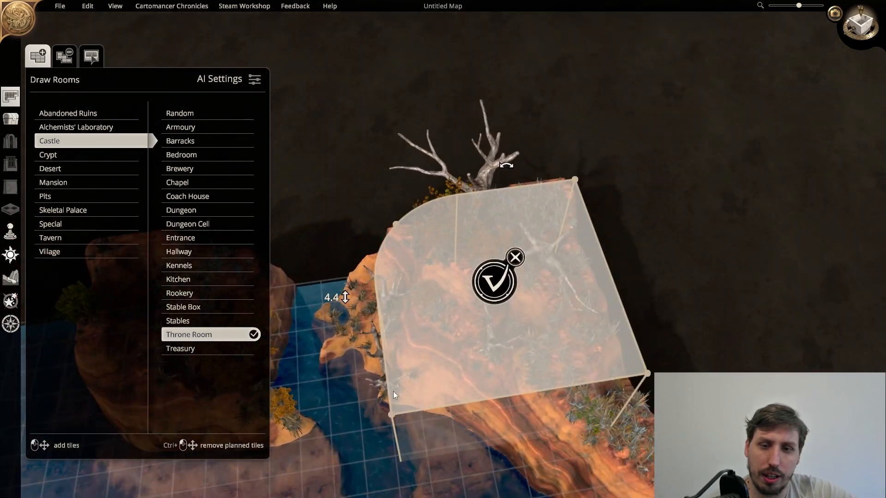
pyautogui.moveTo(420, 400); pyautogui.dragTo(466, 350)
pyautogui.moveTo(462, 360); pyautogui.dragTo(478, 182, button='right')
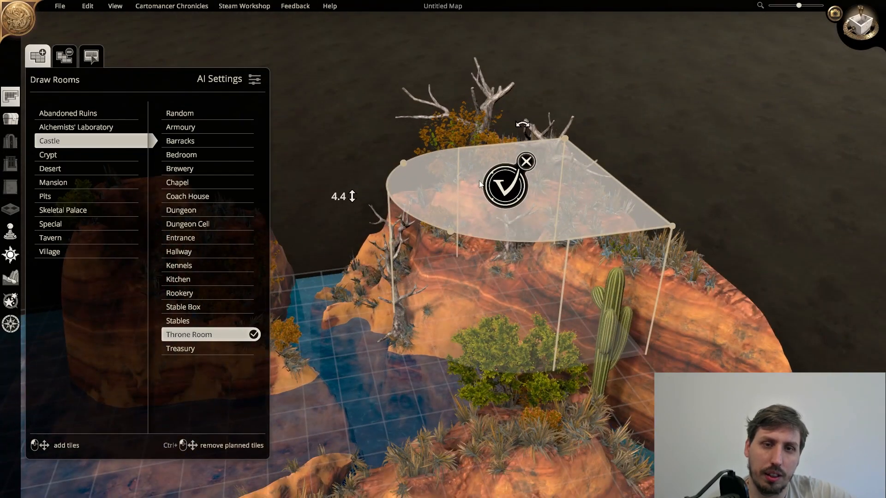
# Confirm the planned throne room so it is generated with walls and furnishings, and view it from several sides
pyautogui.click(503, 185)
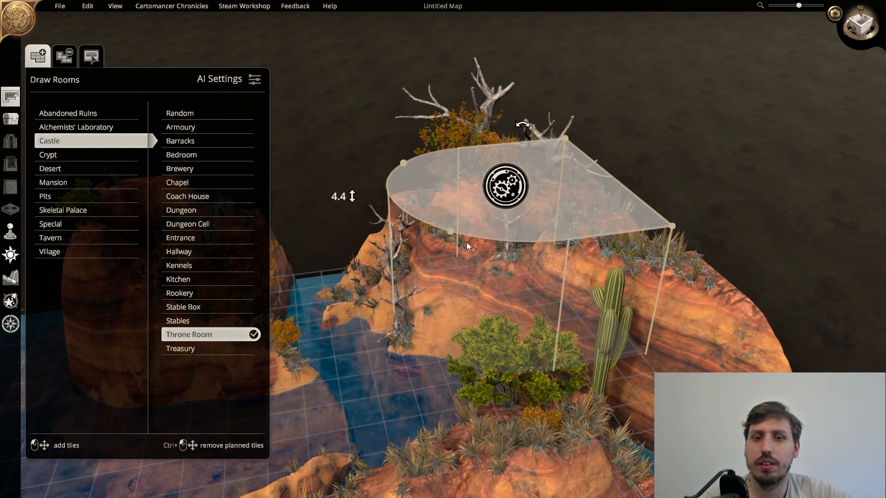
pyautogui.moveTo(461, 252); pyautogui.dragTo(487, 258, button='right')
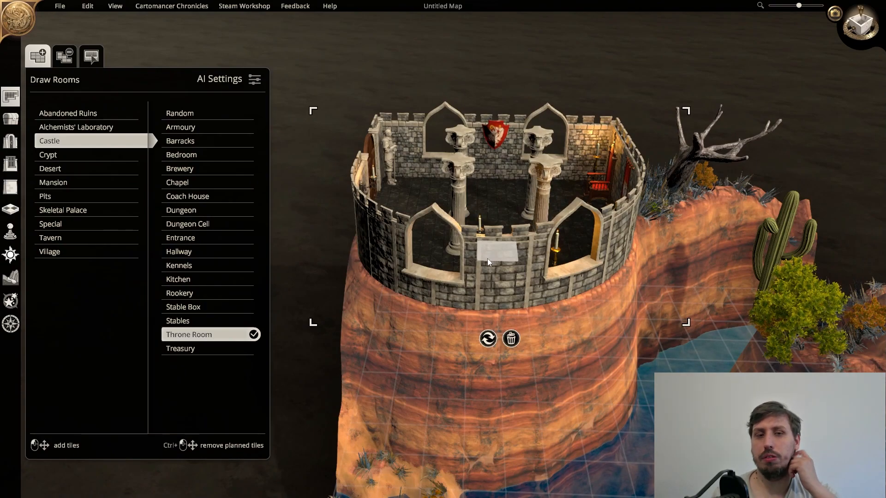
pyautogui.moveTo(487, 258); pyautogui.dragTo(582, 291)
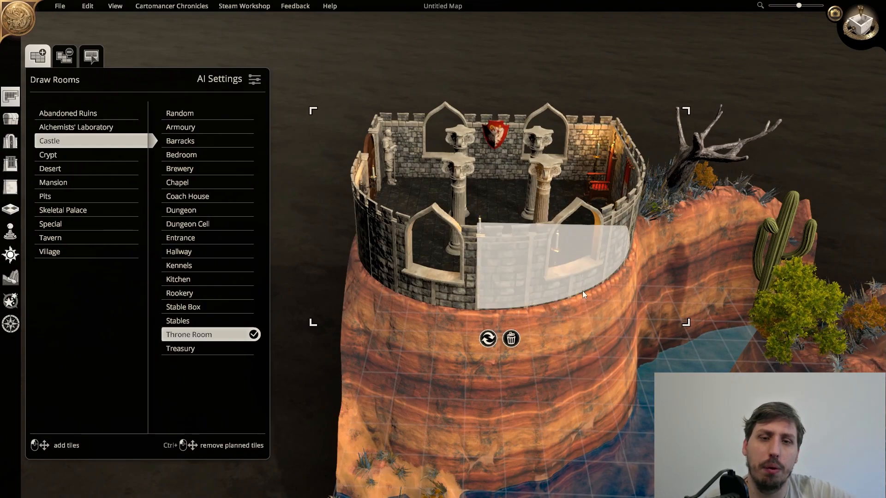
pyautogui.scroll(-1, 582, 291)
pyautogui.moveTo(592, 361); pyautogui.dragTo(640, 251, button='right')
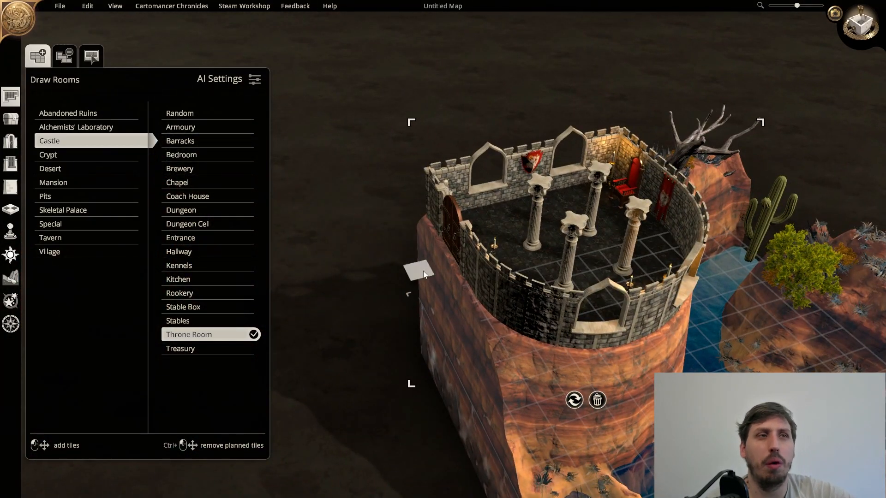
pyautogui.moveTo(497, 297); pyautogui.dragTo(580, 234, button='right')
pyautogui.moveTo(639, 391); pyautogui.dragTo(546, 341, button='right')
# Regenerate the throne room to try alternative layouts and furnishings
pyautogui.click(500, 356)
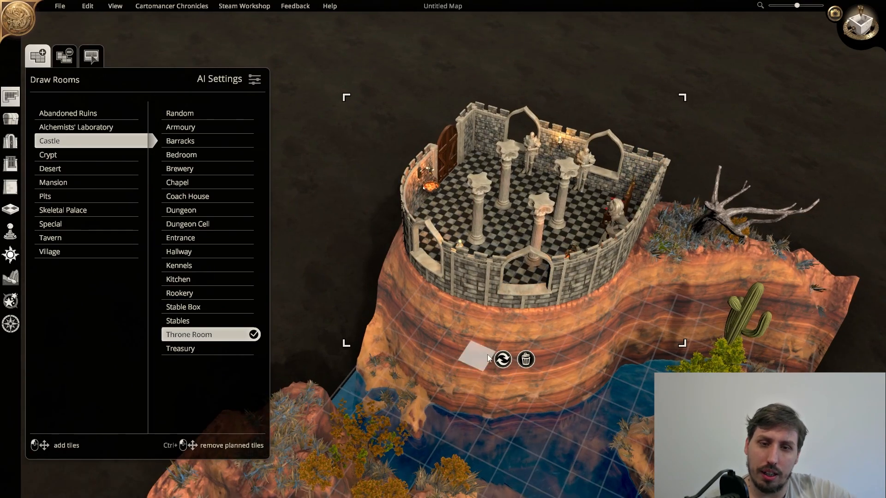
pyautogui.click(498, 361)
pyautogui.moveTo(511, 245); pyautogui.dragTo(449, 91, button='right')
pyautogui.moveTo(401, 103); pyautogui.dragTo(451, 206, button='middle')
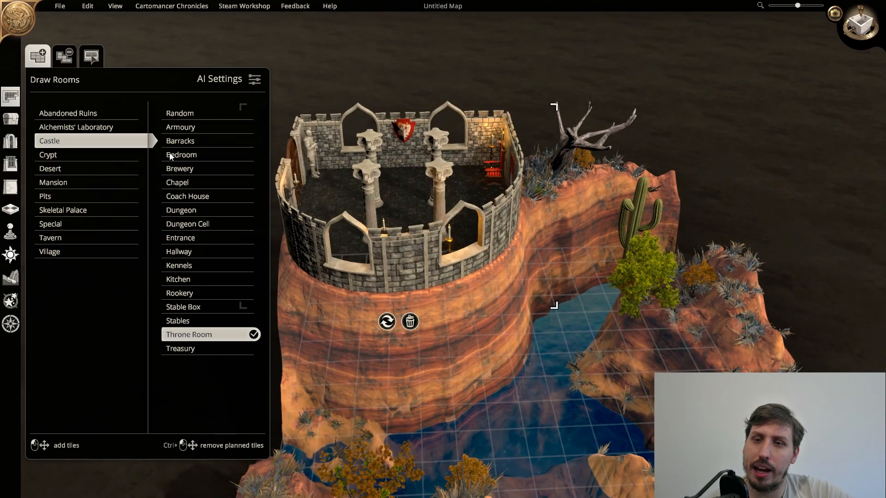
# Plan a rectangular Castle Chapel on the bank across the river from the throne room and raise it to height 2.3
pyautogui.click(192, 182)
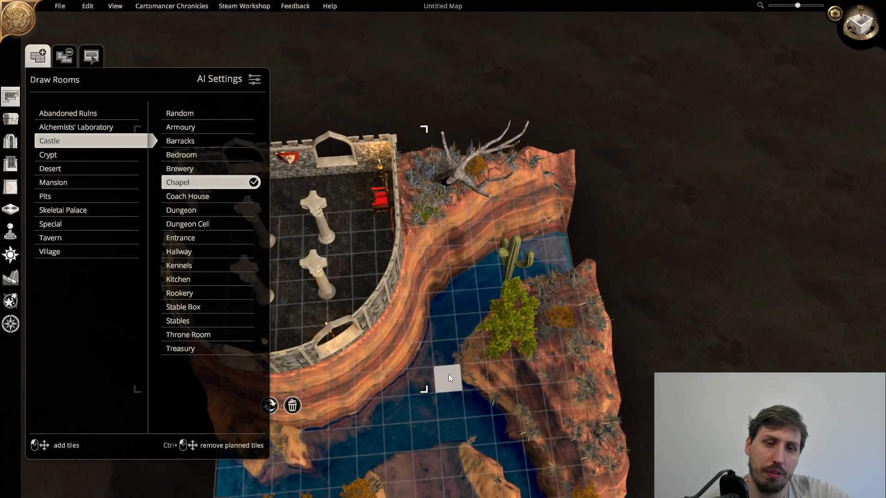
pyautogui.moveTo(511, 302); pyautogui.dragTo(589, 386)
pyautogui.moveTo(588, 383); pyautogui.dragTo(541, 265, button='middle')
pyautogui.moveTo(483, 309); pyautogui.dragTo(535, 196)
pyautogui.moveTo(602, 257); pyautogui.dragTo(768, 92, button='middle')
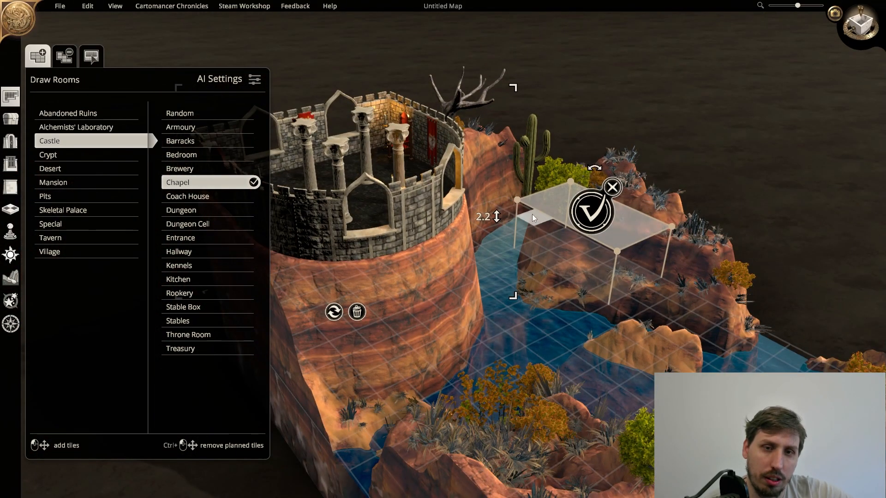
pyautogui.moveTo(500, 216)
pyautogui.mouseDown()
pyautogui.moveTo(513, 173)
pyautogui.moveTo(512, 207)
pyautogui.mouseUp()
pyautogui.moveTo(512, 207); pyautogui.dragTo(480, 279, button='middle')
pyautogui.moveTo(563, 252); pyautogui.dragTo(535, 365, button='middle')
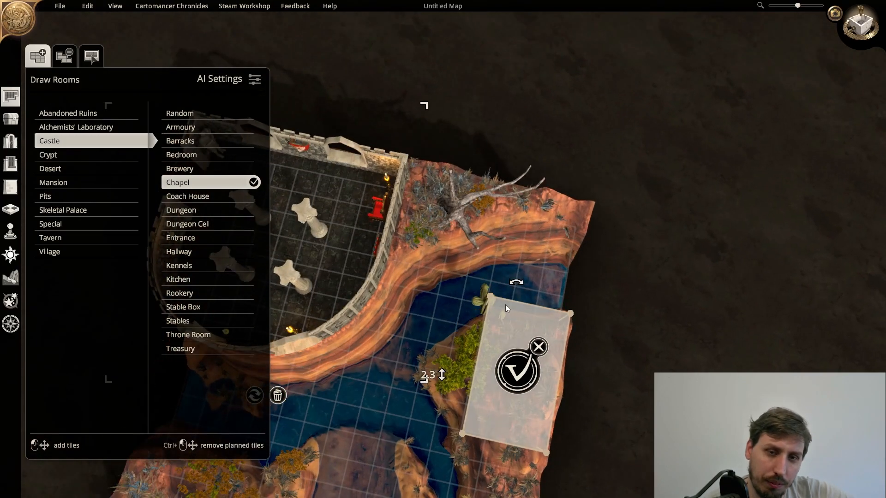
# Round the planned chapel's corner facing the river and the throne room, and generate the chapel
pyautogui.moveTo(488, 297); pyautogui.dragTo(511, 337)
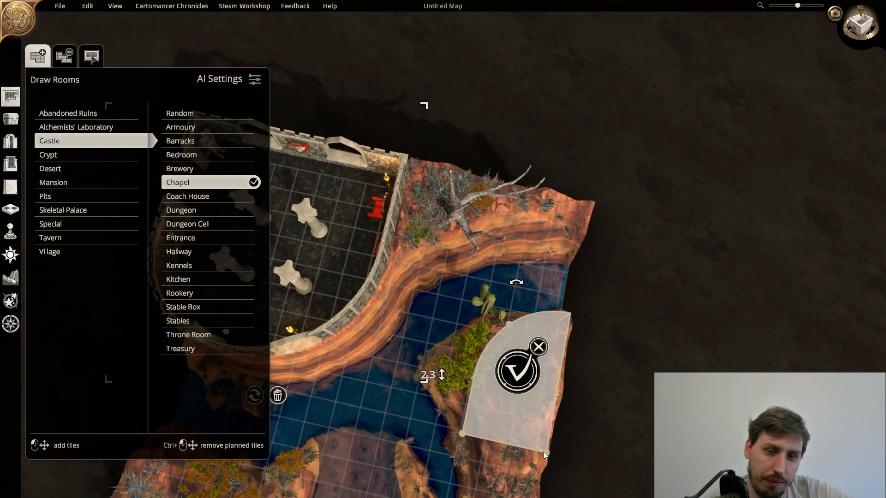
pyautogui.click(518, 380)
pyautogui.moveTo(519, 378); pyautogui.dragTo(639, 257, button='middle')
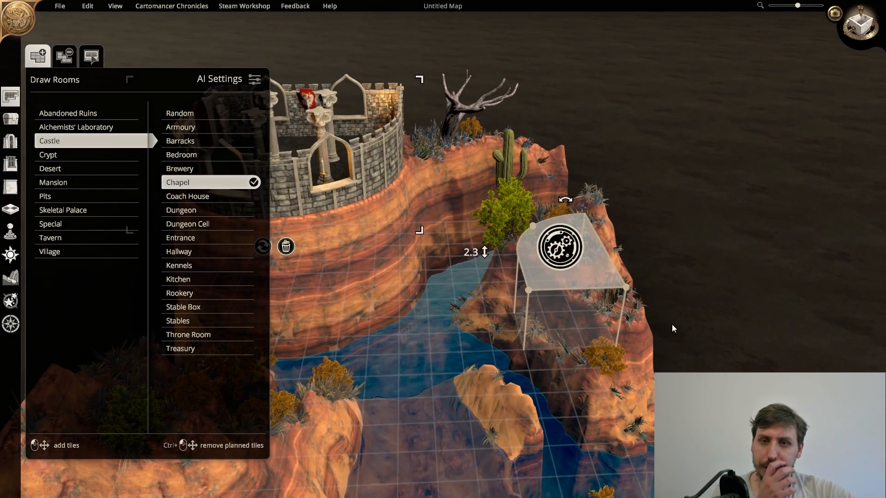
pyautogui.moveTo(676, 327); pyautogui.dragTo(602, 132, button='middle')
pyautogui.moveTo(658, 279); pyautogui.dragTo(506, 262, button='middle')
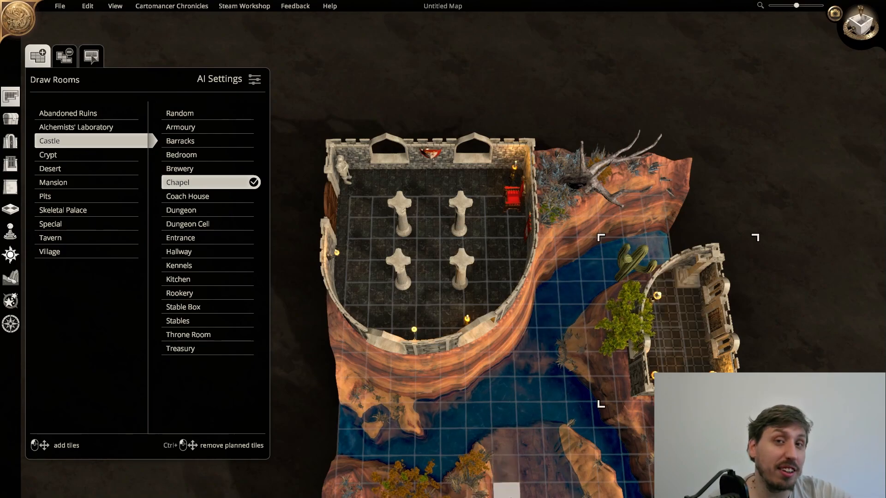
# Examine the throne room, the chapel and the ground between them from several sides and from above
pyautogui.scroll(5, 474, 321)
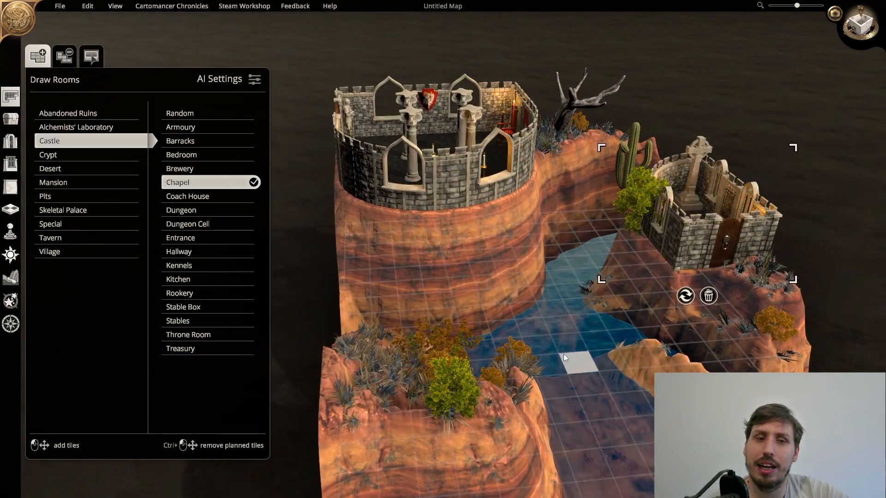
pyautogui.moveTo(510, 131); pyautogui.dragTo(419, 145, button='middle')
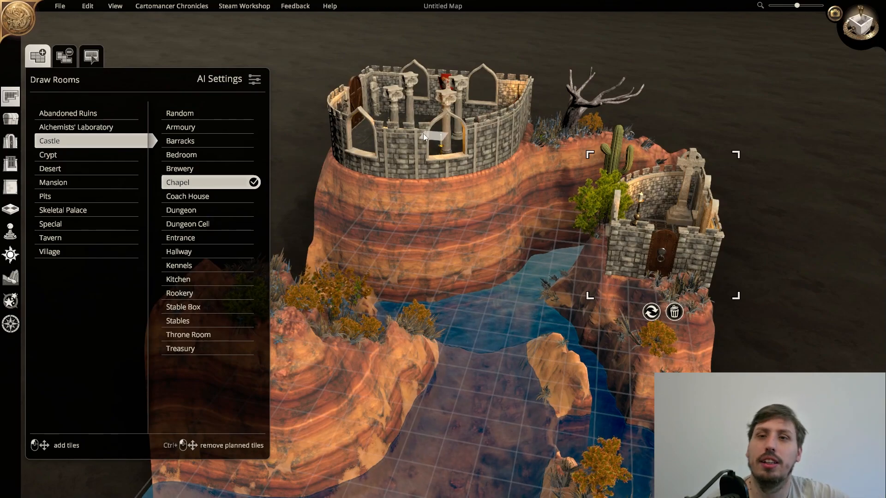
pyautogui.moveTo(384, 268); pyautogui.dragTo(384, 262, button='middle')
pyautogui.moveTo(423, 117); pyautogui.dragTo(596, 209, button='middle')
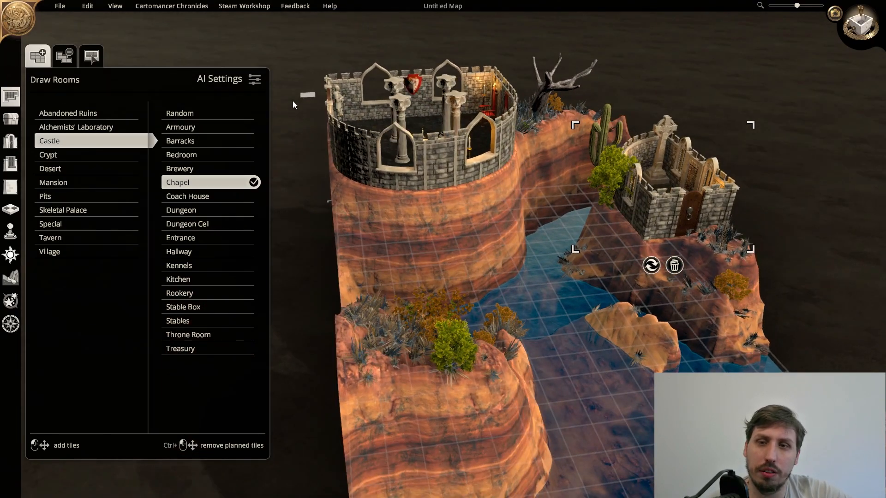
pyautogui.moveTo(304, 94); pyautogui.dragTo(358, 219, button='middle')
pyautogui.moveTo(519, 308); pyautogui.dragTo(411, 185, button='middle')
pyautogui.moveTo(465, 318); pyautogui.dragTo(407, 166, button='middle')
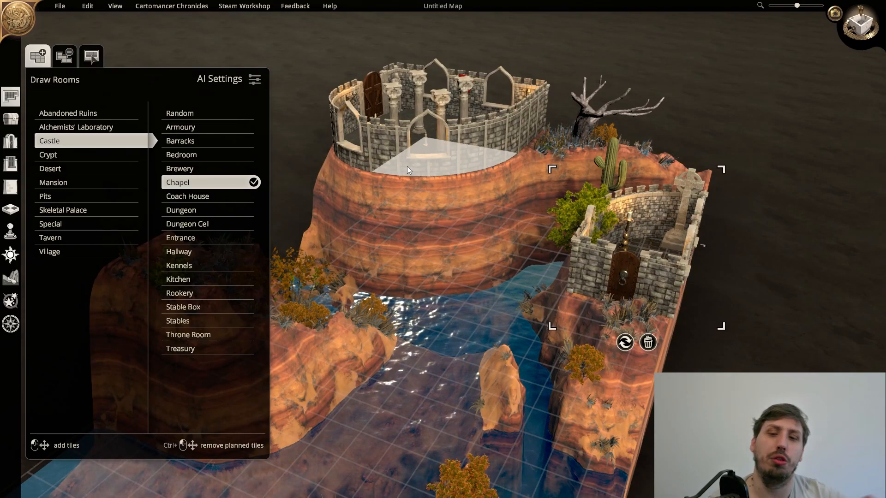
pyautogui.moveTo(369, 202); pyautogui.dragTo(508, 255, button='middle')
pyautogui.scroll(2, 509, 256)
pyautogui.moveTo(613, 228); pyautogui.dragTo(599, 153, button='middle')
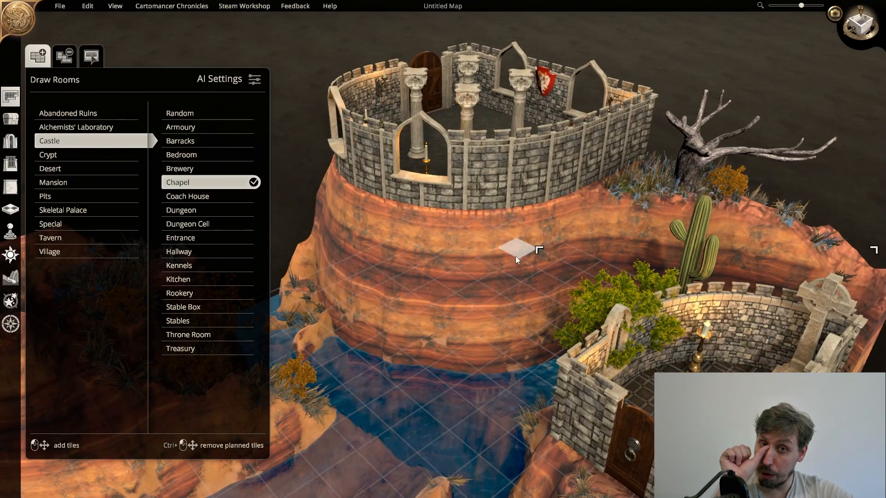
pyautogui.moveTo(443, 311); pyautogui.dragTo(610, 378, button='middle')
pyautogui.moveTo(610, 379); pyautogui.dragTo(439, 215)
pyautogui.moveTo(438, 215); pyautogui.dragTo(623, 392, button='middle')
pyautogui.click(517, 276)
pyautogui.moveTo(626, 393); pyautogui.dragTo(544, 262, button='right')
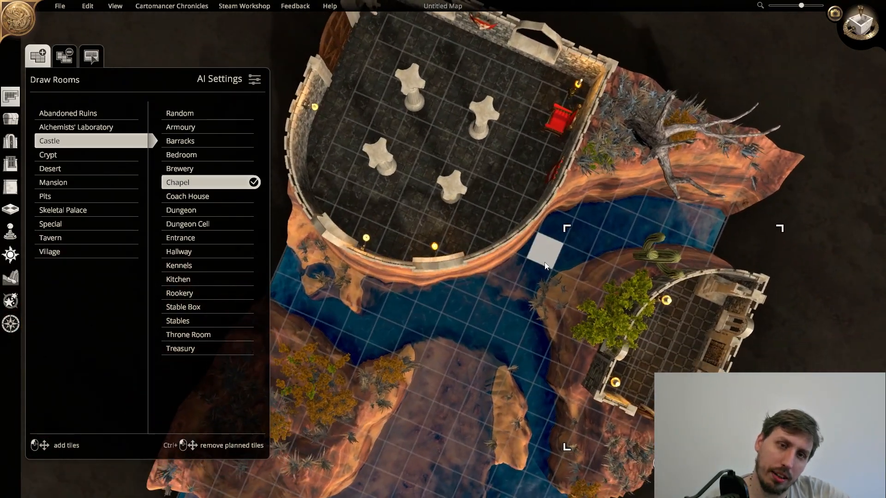
pyautogui.moveTo(577, 181); pyautogui.dragTo(445, 150, button='middle')
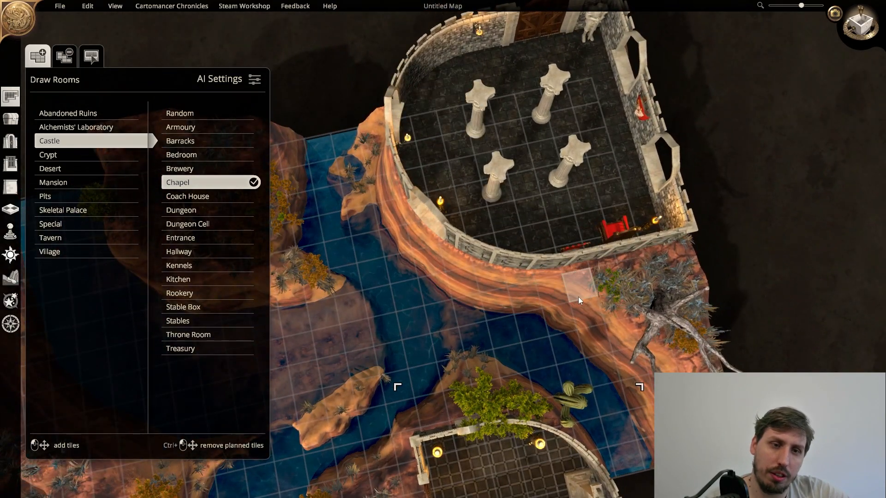
pyautogui.click(603, 275)
pyautogui.moveTo(483, 300)
pyautogui.mouseDown(button='middle')
pyautogui.moveTo(491, 303)
pyautogui.moveTo(414, 281)
pyautogui.moveTo(409, 324)
pyautogui.mouseUp(button='middle')
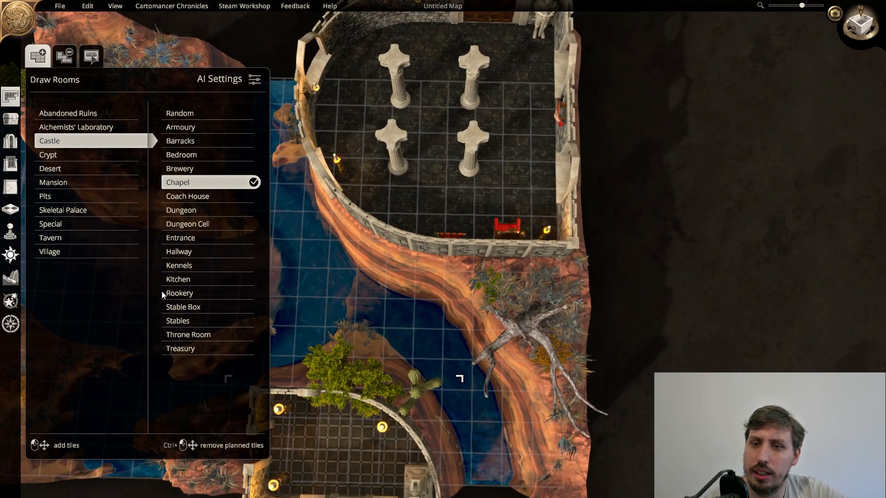
# Plan a Castle Hallway on the ridge beyond the throne room's wall by the dead tree and set its height to 3.3
pyautogui.click(179, 252)
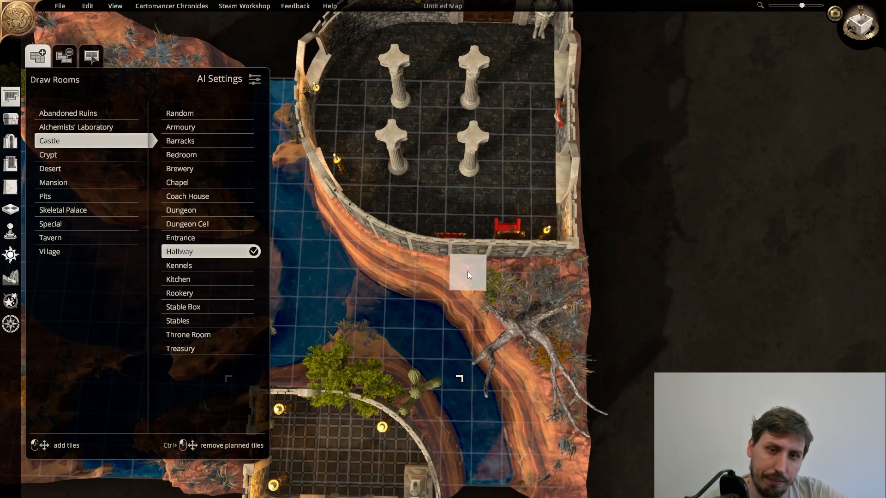
pyautogui.moveTo(470, 272); pyautogui.dragTo(549, 481)
pyautogui.moveTo(438, 362); pyautogui.dragTo(493, 132, button='middle')
pyautogui.moveTo(514, 322); pyautogui.dragTo(428, 175, button='middle')
pyautogui.moveTo(394, 195); pyautogui.dragTo(407, 247)
pyautogui.moveTo(479, 269); pyautogui.dragTo(511, 248)
pyautogui.moveTo(511, 248); pyautogui.dragTo(634, 204, button='middle')
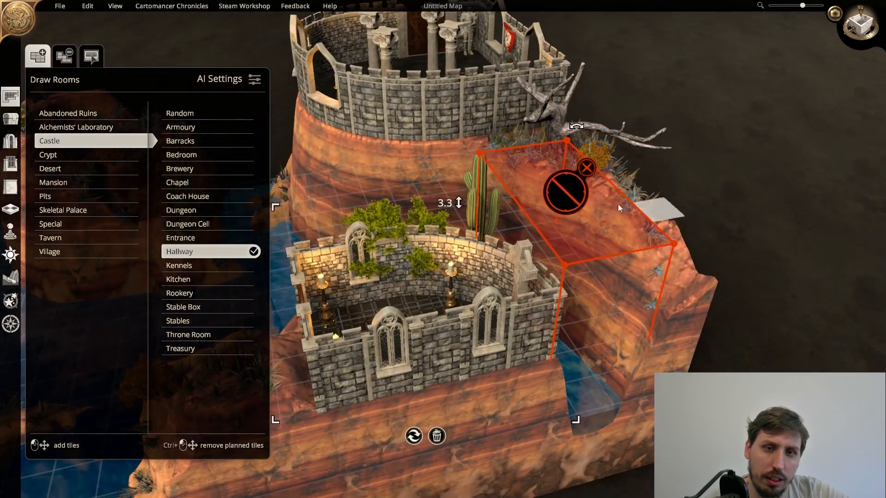
pyautogui.moveTo(574, 199); pyautogui.dragTo(848, 258, button='middle')
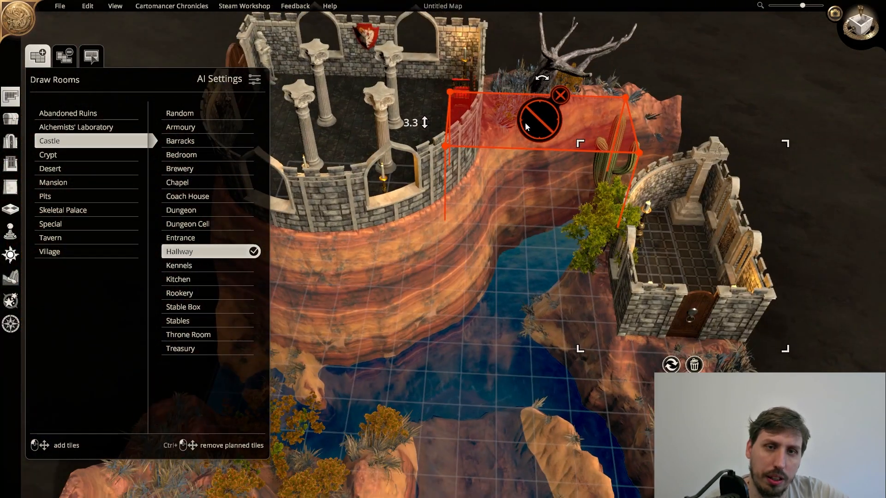
# Move the planned hallway over the river, toward the rocky outcrop with the yellow bushes
pyautogui.moveTo(593, 142); pyautogui.dragTo(359, 362)
pyautogui.moveTo(433, 367); pyautogui.dragTo(411, 244, button='middle')
pyautogui.moveTo(533, 265); pyautogui.dragTo(483, 277)
pyautogui.moveTo(483, 277); pyautogui.dragTo(599, 464, button='middle')
pyautogui.moveTo(599, 464); pyautogui.dragTo(769, 6, button='right')
pyautogui.moveTo(665, 196); pyautogui.dragTo(733, 198, button='middle')
pyautogui.moveTo(634, 164); pyautogui.dragTo(561, 298, button='right')
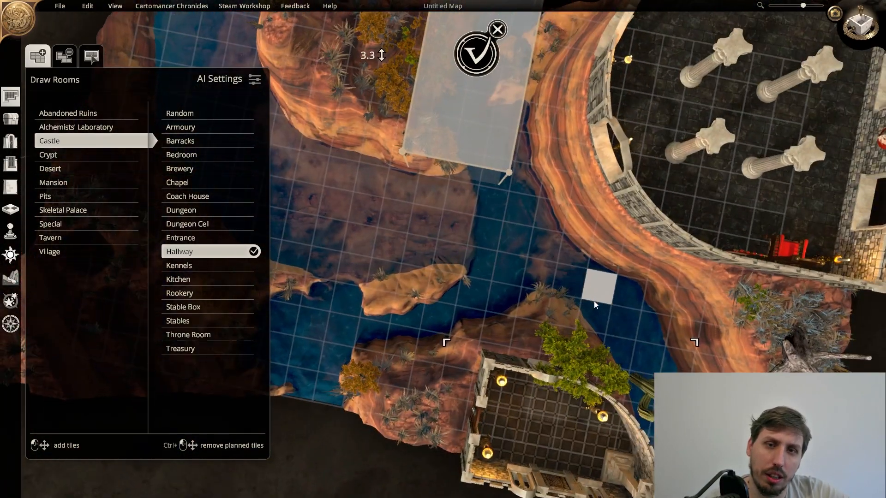
# Move the planned hallway onto the ledge by the dead tree and line it up with the map's edge
pyautogui.moveTo(596, 302); pyautogui.dragTo(640, 361, button='middle')
pyautogui.scroll(-1, 640, 361)
pyautogui.moveTo(453, 154); pyautogui.dragTo(848, 409)
pyautogui.moveTo(848, 409); pyautogui.dragTo(810, 374, button='middle')
pyautogui.moveTo(810, 374); pyautogui.dragTo(608, 290, button='right')
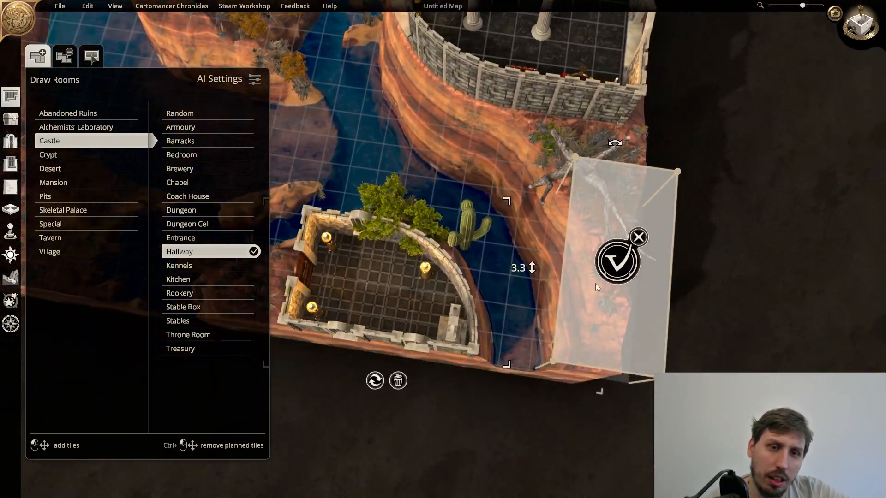
pyautogui.moveTo(622, 347); pyautogui.dragTo(597, 351)
# Push the planned room's river-side corner nearest the throne room into a concave curve and bevel the adjacent outer corner
pyautogui.moveTo(566, 190)
pyautogui.mouseDown(button='middle')
pyautogui.moveTo(561, 233)
pyautogui.moveTo(549, 188)
pyautogui.mouseUp(button='middle')
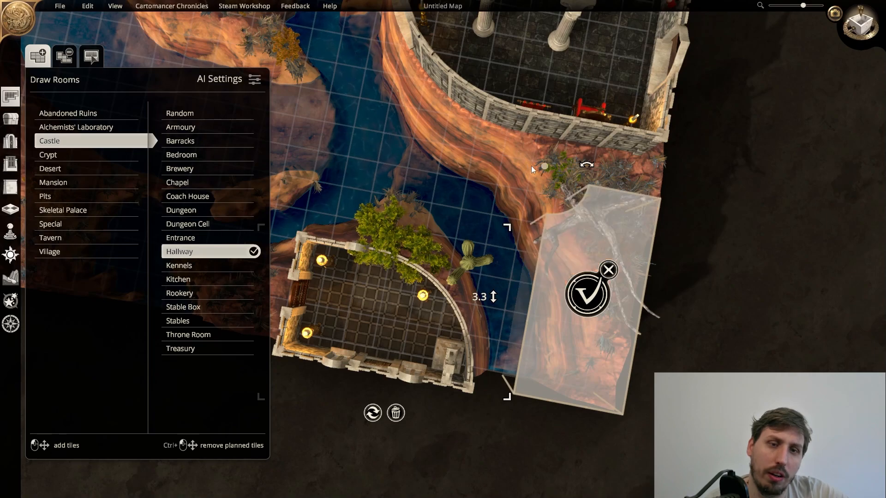
pyautogui.moveTo(528, 173); pyautogui.dragTo(522, 151)
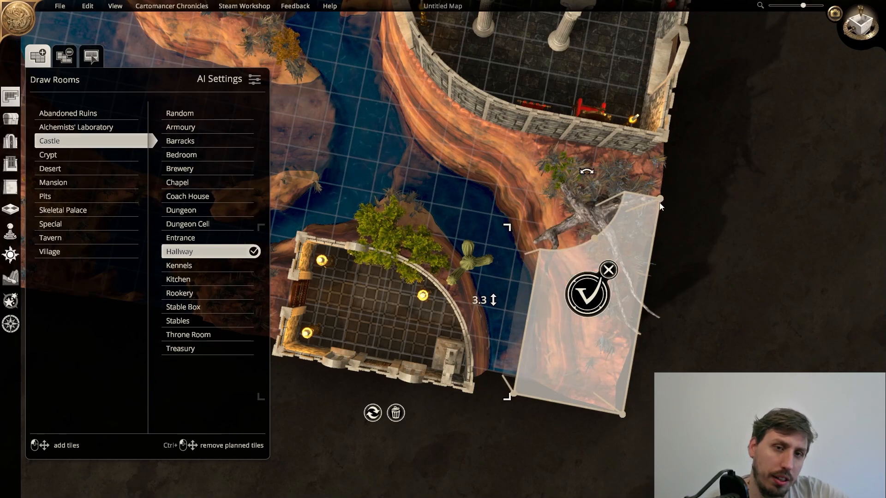
pyautogui.moveTo(661, 198); pyautogui.dragTo(564, 205)
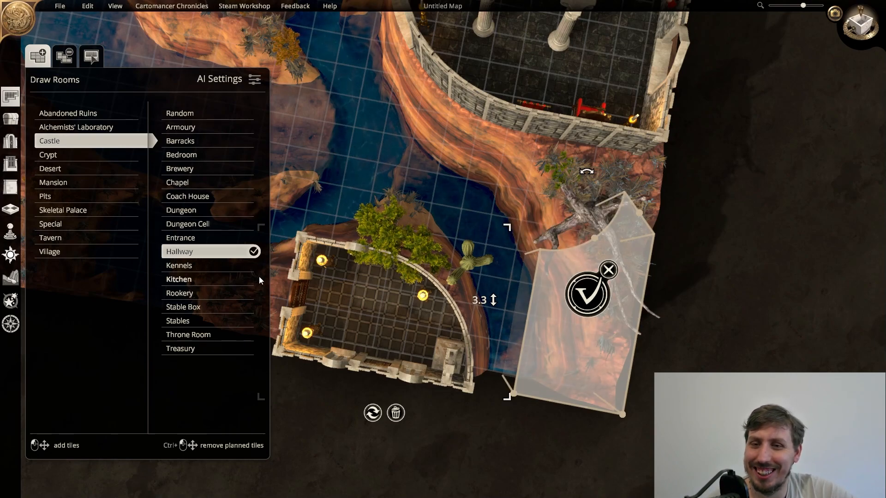
# Switch the planned room to a Castle Rookery and shape its far river-facing corner into an inward curve
pyautogui.click(190, 293)
pyautogui.moveTo(582, 328); pyautogui.dragTo(499, 389, button='middle')
pyautogui.moveTo(508, 388); pyautogui.dragTo(576, 373)
pyautogui.moveTo(553, 342); pyautogui.dragTo(618, 417)
pyautogui.moveTo(556, 383); pyautogui.dragTo(534, 392)
# Generate the planned rookery on the ledge and view it from above
pyautogui.moveTo(695, 368); pyautogui.dragTo(570, 202, button='middle')
pyautogui.click(570, 203)
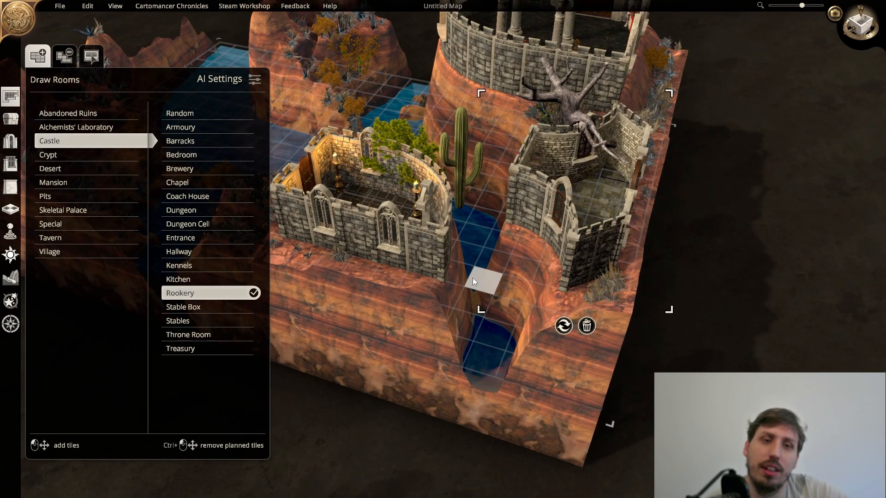
pyautogui.moveTo(472, 278); pyautogui.dragTo(544, 155, button='middle')
# Choose the Castle Hallway as the room type to draw and view the gap between throne room and rookery
pyautogui.click(180, 266)
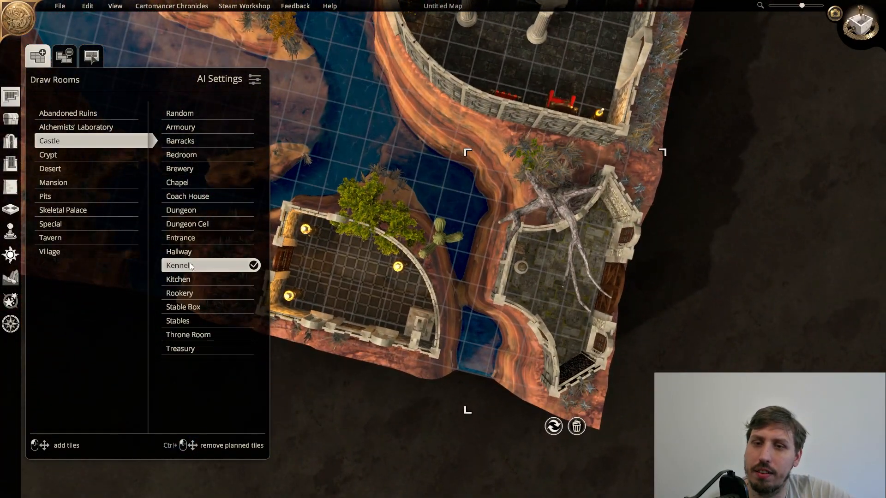
pyautogui.click(180, 251)
pyautogui.moveTo(512, 342); pyautogui.dragTo(493, 252, button='middle')
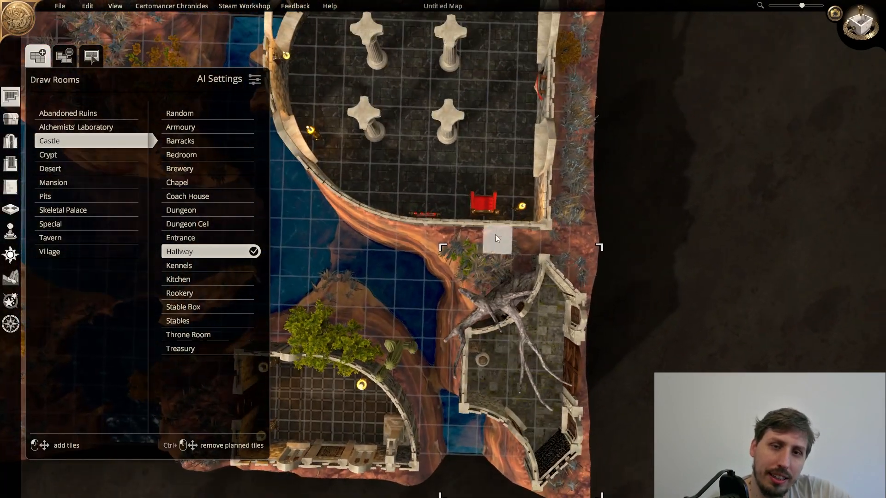
pyautogui.moveTo(497, 217); pyautogui.dragTo(510, 318)
pyautogui.moveTo(466, 359); pyautogui.dragTo(624, 163, button='middle')
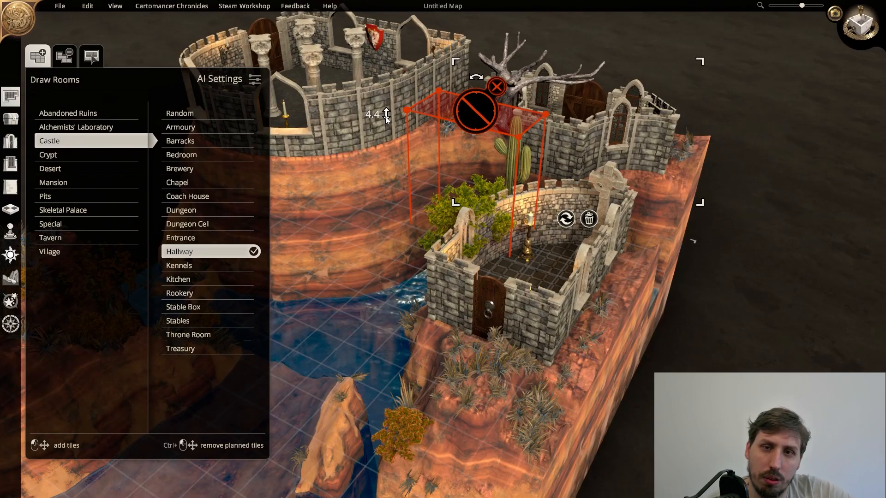
pyautogui.moveTo(477, 114); pyautogui.dragTo(403, 305, button='middle')
pyautogui.click(517, 168)
pyautogui.moveTo(517, 169); pyautogui.dragTo(425, 259, button='middle')
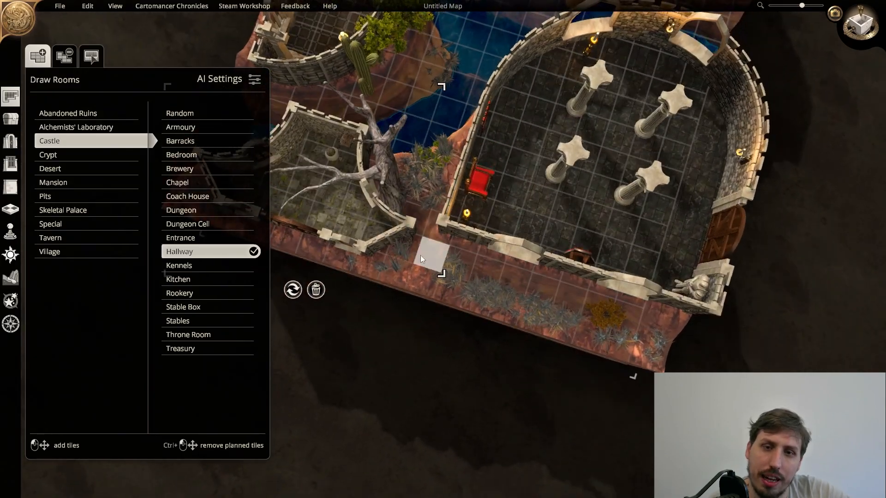
pyautogui.moveTo(409, 253); pyautogui.dragTo(549, 287)
pyautogui.moveTo(550, 287); pyautogui.dragTo(510, 227, button='middle')
pyautogui.moveTo(510, 227); pyautogui.dragTo(563, 212)
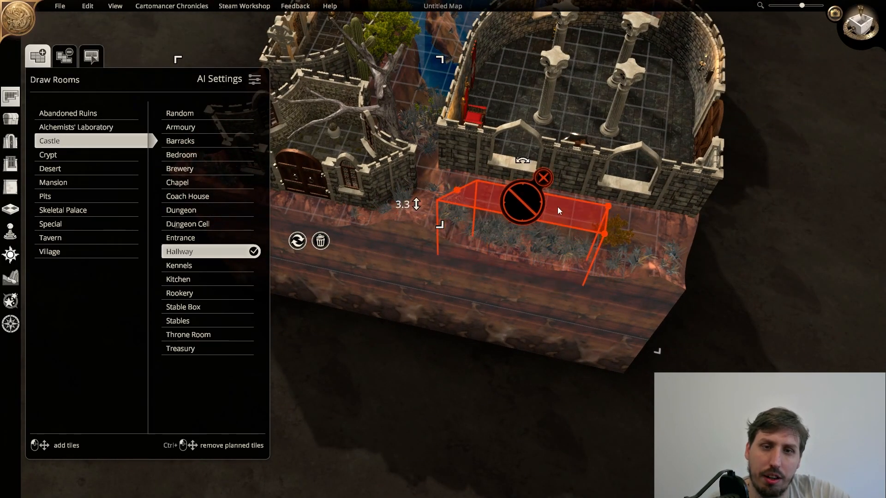
pyautogui.click(540, 178)
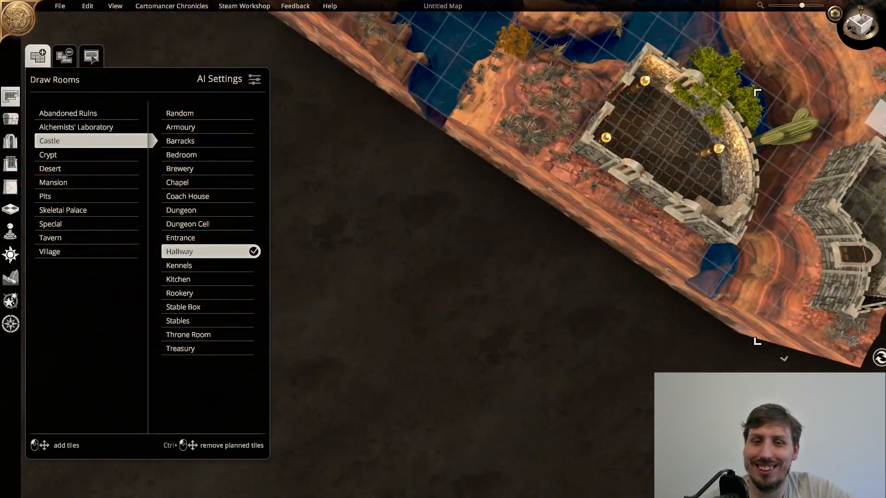
# Plan a hallway on the ground in front of the chapel's door and generate it
pyautogui.moveTo(687, 346); pyautogui.dragTo(630, 307, button='middle')
pyautogui.moveTo(629, 307); pyautogui.dragTo(589, 203, button='right')
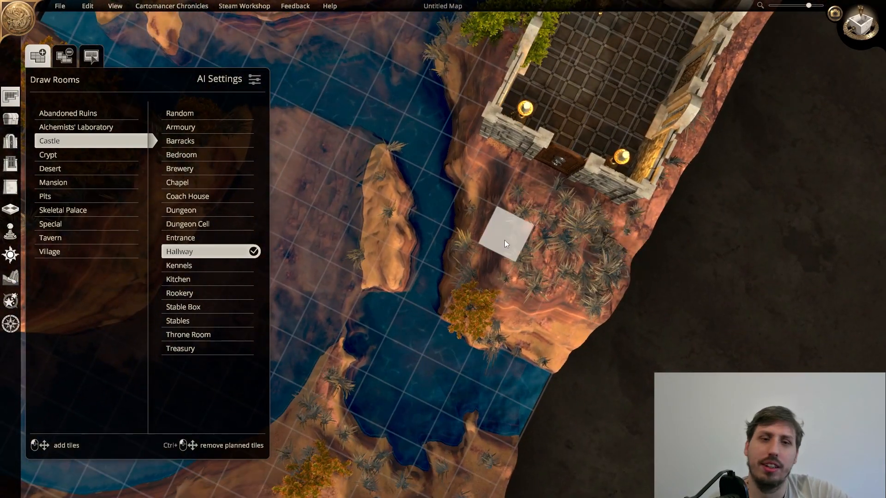
pyautogui.moveTo(540, 181); pyautogui.dragTo(594, 310)
pyautogui.moveTo(593, 310); pyautogui.dragTo(549, 121, button='middle')
pyautogui.click(558, 193)
pyautogui.moveTo(662, 257); pyautogui.dragTo(438, 225, button='middle')
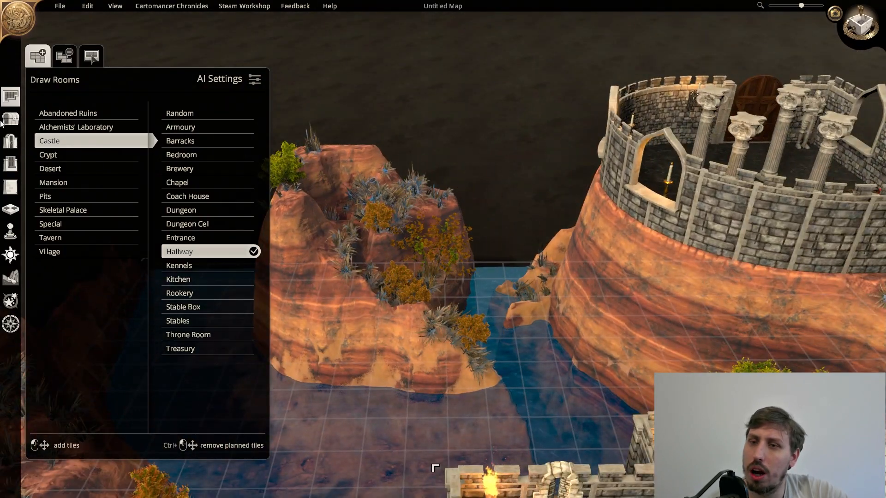
# Browse the door, window and object collections for pieces to add near the rocky outcrop
pyautogui.click(10, 147)
pyautogui.click(6, 168)
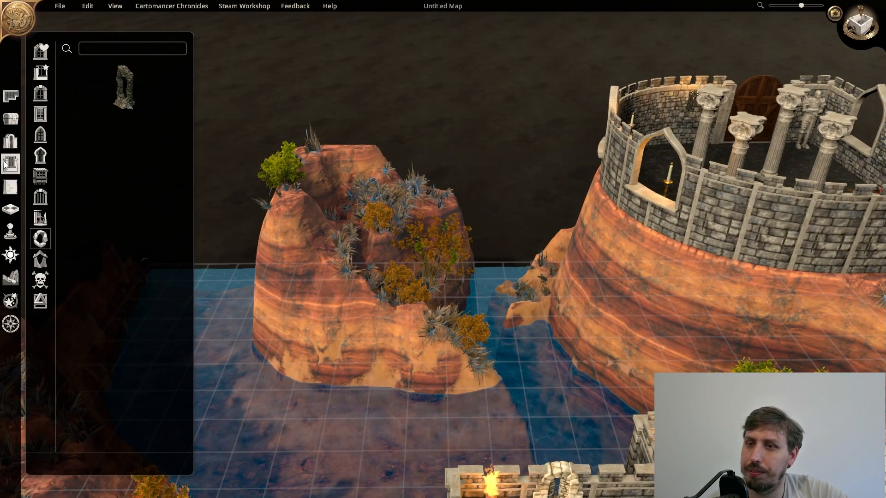
pyautogui.click(5, 162)
pyautogui.click(13, 183)
pyautogui.click(9, 134)
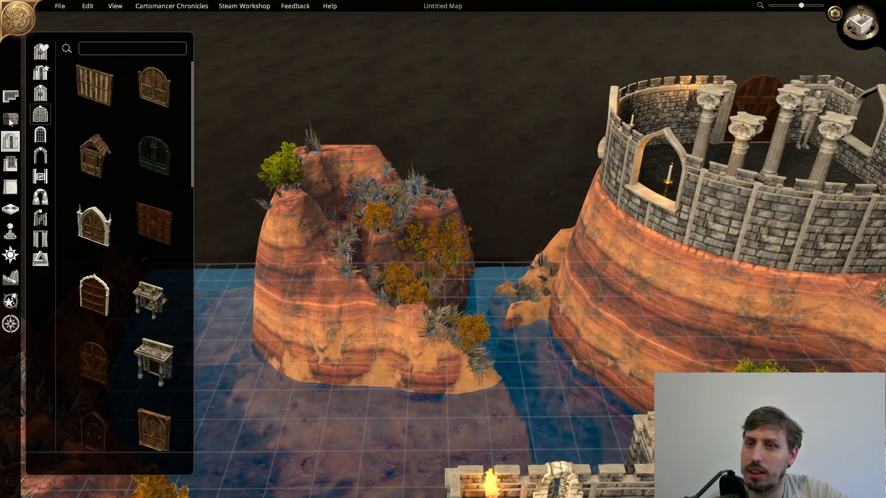
pyautogui.click(10, 120)
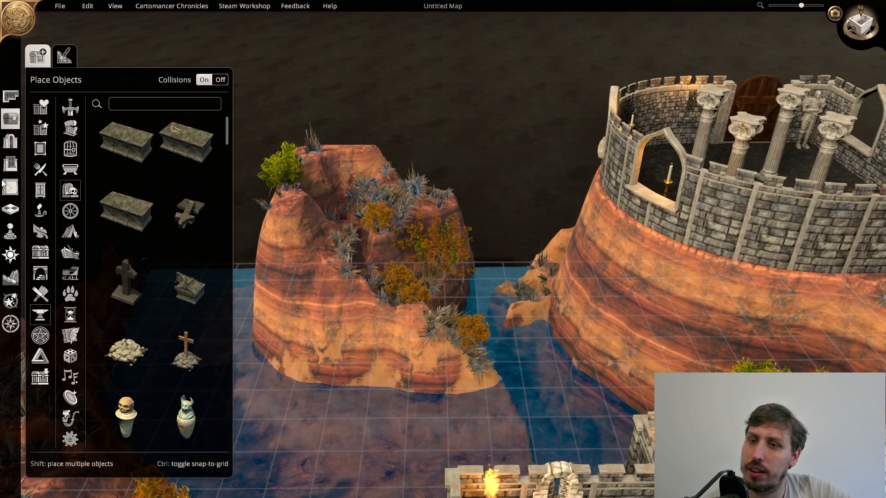
pyautogui.click(10, 165)
pyautogui.moveTo(496, 265); pyautogui.dragTo(553, 452, button='middle')
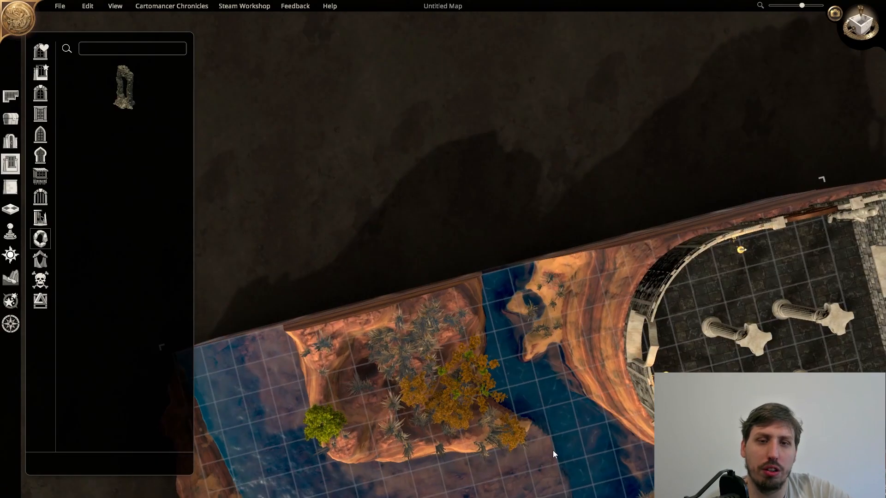
# Plan a rectangular Castle Treasury over the rocky outcrop in the water and raise the plan to a height of 3.9
pyautogui.moveTo(476, 372); pyautogui.dragTo(450, 245, button='right')
pyautogui.moveTo(451, 245); pyautogui.dragTo(446, 197, button='middle')
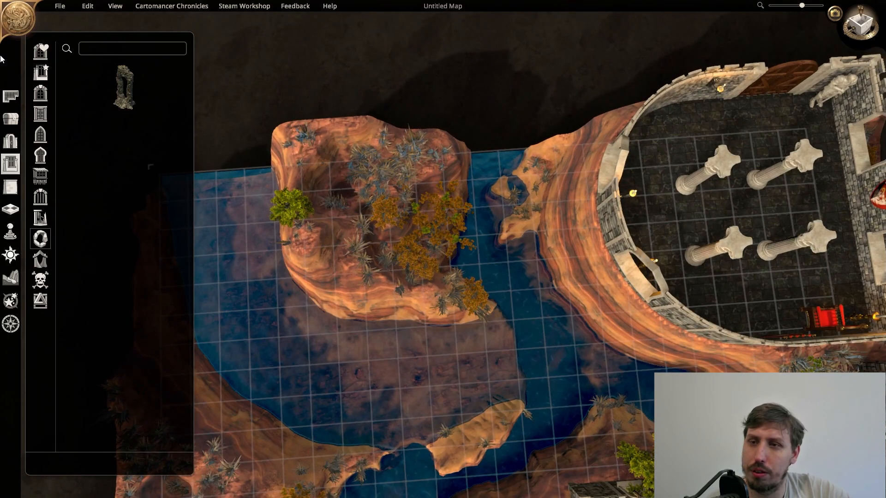
pyautogui.click(10, 97)
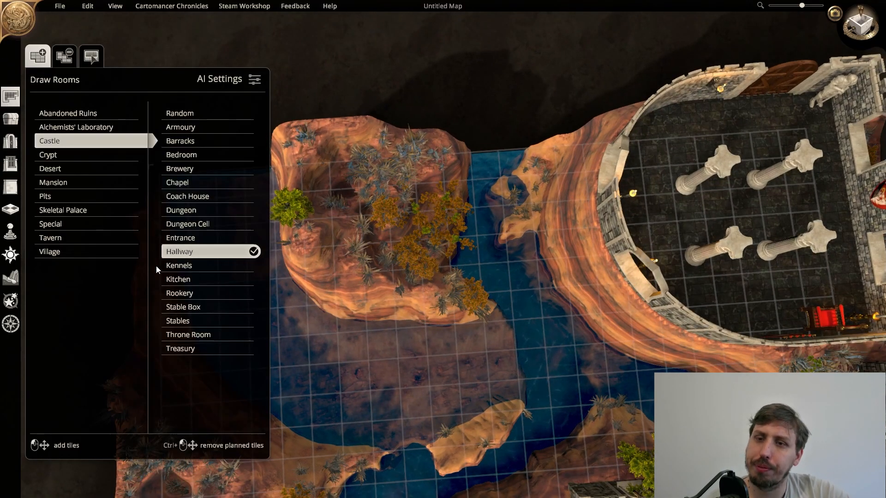
pyautogui.click(380, 343)
pyautogui.moveTo(369, 353)
pyautogui.mouseDown(button='middle')
pyautogui.moveTo(393, 202)
pyautogui.moveTo(423, 131)
pyautogui.moveTo(459, 203)
pyautogui.moveTo(493, 373)
pyautogui.moveTo(545, 415)
pyautogui.moveTo(234, 405)
pyautogui.mouseUp(button='middle')
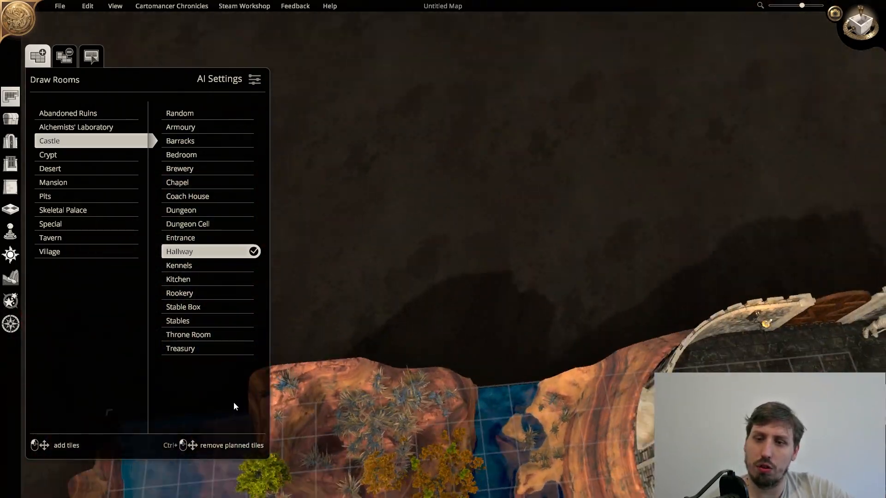
pyautogui.click(192, 354)
pyautogui.moveTo(299, 400); pyautogui.dragTo(499, 304, button='middle')
pyautogui.moveTo(487, 243); pyautogui.dragTo(609, 401)
pyautogui.moveTo(609, 401); pyautogui.dragTo(692, 127, button='middle')
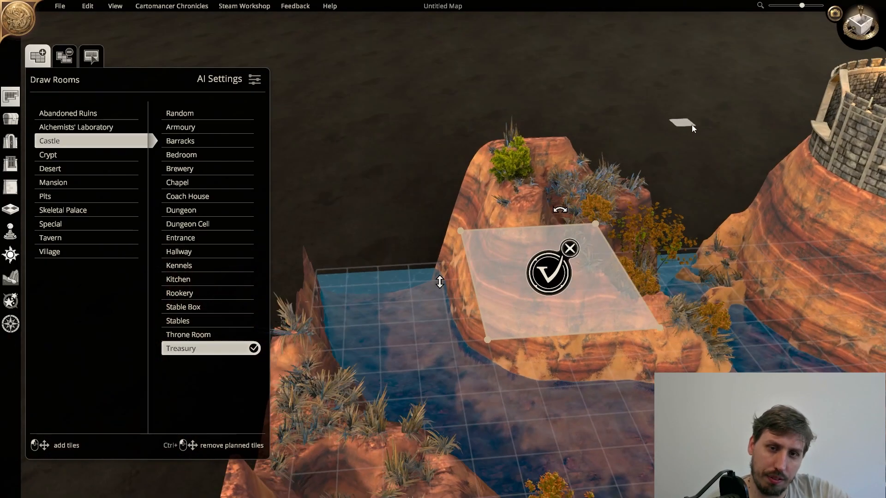
pyautogui.moveTo(445, 278); pyautogui.dragTo(500, 76)
pyautogui.moveTo(500, 76); pyautogui.dragTo(515, 364, button='middle')
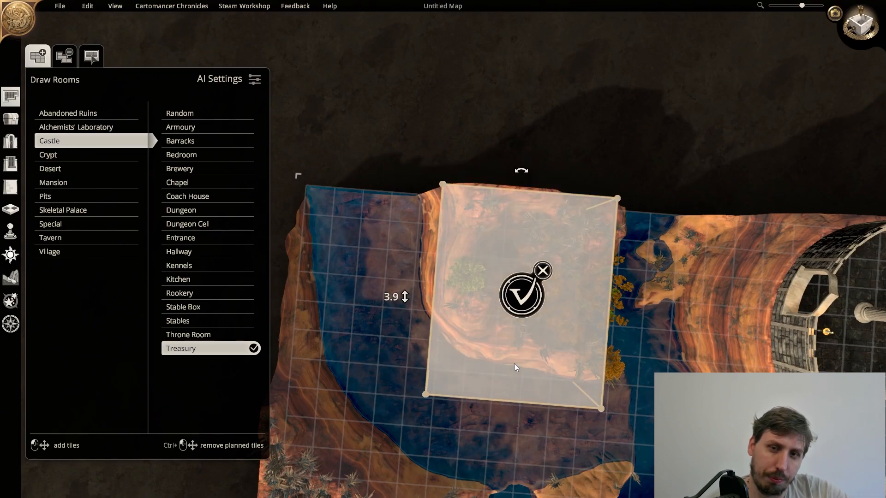
# Curve the four corners of the treasury plan inward, generate the room and view its interior from above
pyautogui.moveTo(423, 396); pyautogui.dragTo(488, 343)
pyautogui.moveTo(600, 409); pyautogui.dragTo(545, 350)
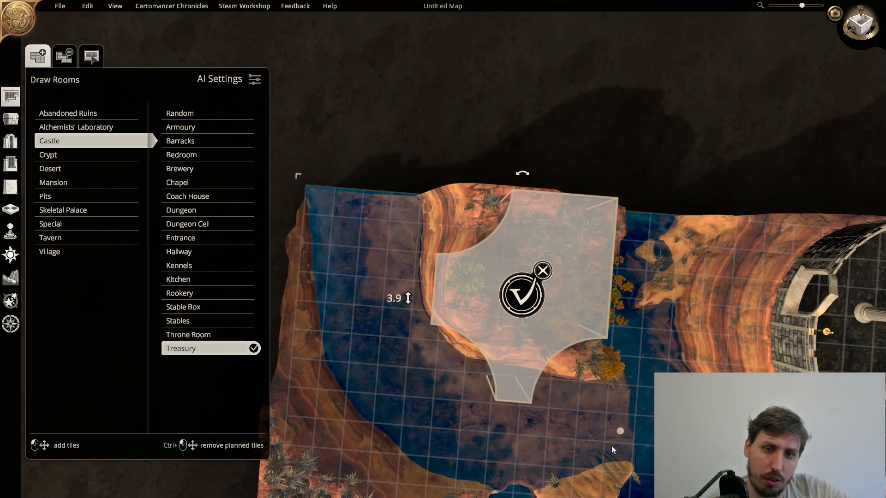
pyautogui.moveTo(638, 181); pyautogui.dragTo(562, 256)
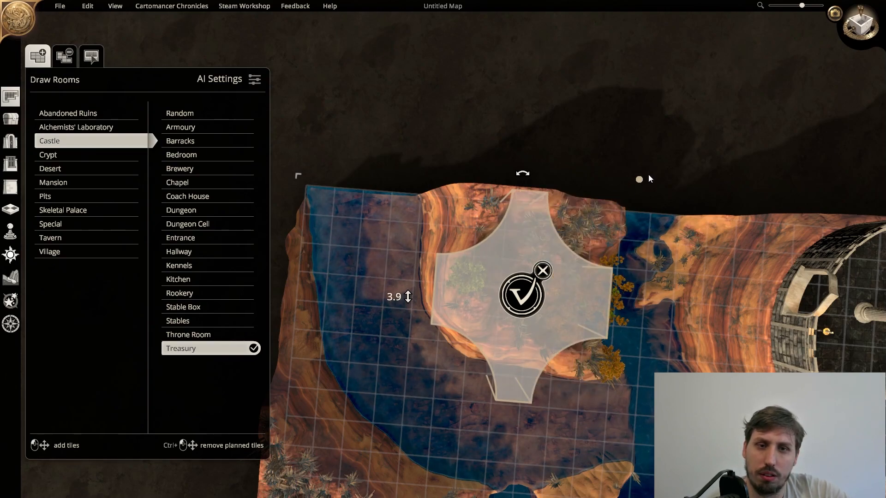
pyautogui.moveTo(572, 317); pyautogui.dragTo(478, 260, button='middle')
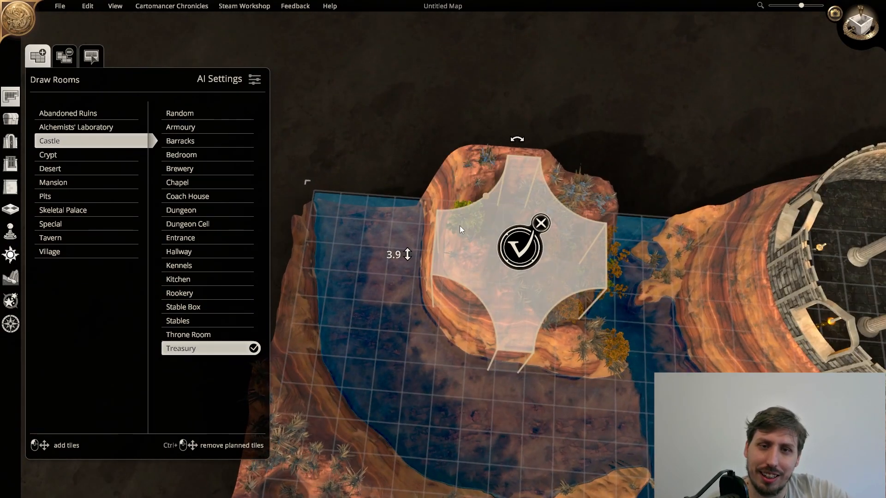
pyautogui.moveTo(485, 261); pyautogui.dragTo(445, 186, button='middle')
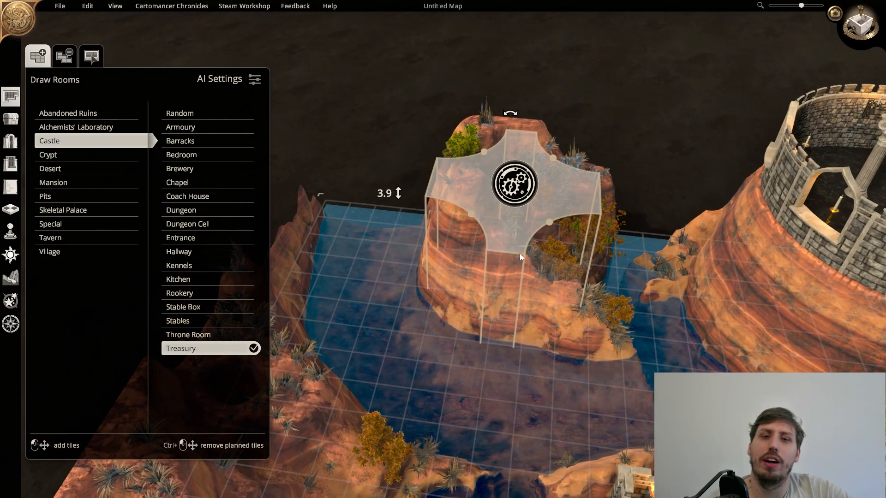
pyautogui.moveTo(509, 249); pyautogui.dragTo(601, 382, button='middle')
pyautogui.moveTo(612, 432); pyautogui.dragTo(549, 263, button='middle')
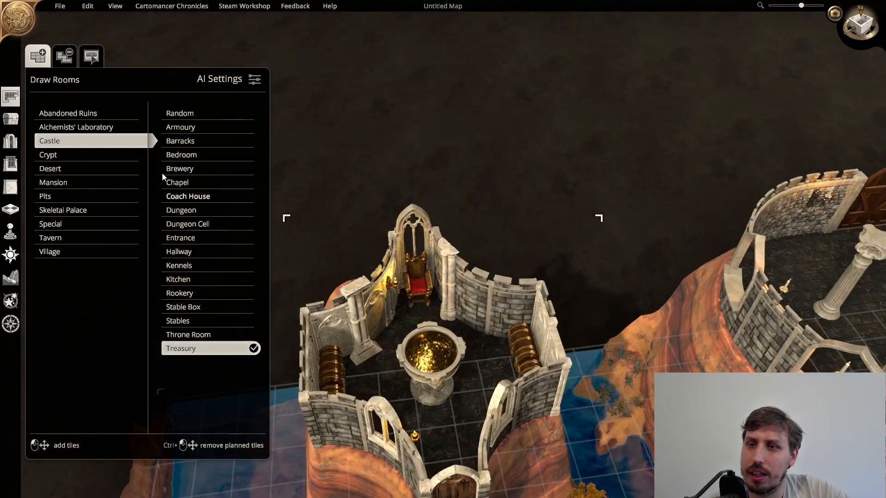
pyautogui.moveTo(511, 296); pyautogui.dragTo(564, 333, button='middle')
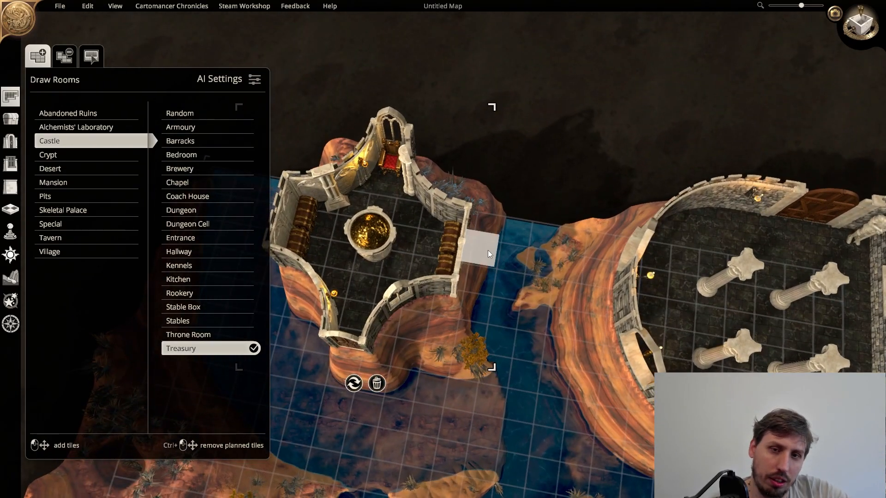
pyautogui.moveTo(480, 251); pyautogui.dragTo(634, 302)
pyautogui.moveTo(634, 302); pyautogui.dragTo(609, 199, button='middle')
pyautogui.moveTo(506, 279); pyautogui.dragTo(757, 392, button='middle')
pyautogui.press('w')
pyautogui.press('w')
pyautogui.moveTo(589, 342); pyautogui.dragTo(767, 326)
pyautogui.moveTo(764, 311); pyautogui.dragTo(647, 292, button='middle')
pyautogui.moveTo(647, 296); pyautogui.dragTo(631, 323)
pyautogui.moveTo(501, 274)
pyautogui.mouseDown()
pyautogui.moveTo(502, 312)
pyautogui.moveTo(501, 272)
pyautogui.mouseUp()
pyautogui.click(641, 205)
pyautogui.moveTo(630, 179); pyautogui.dragTo(581, 194, button='middle')
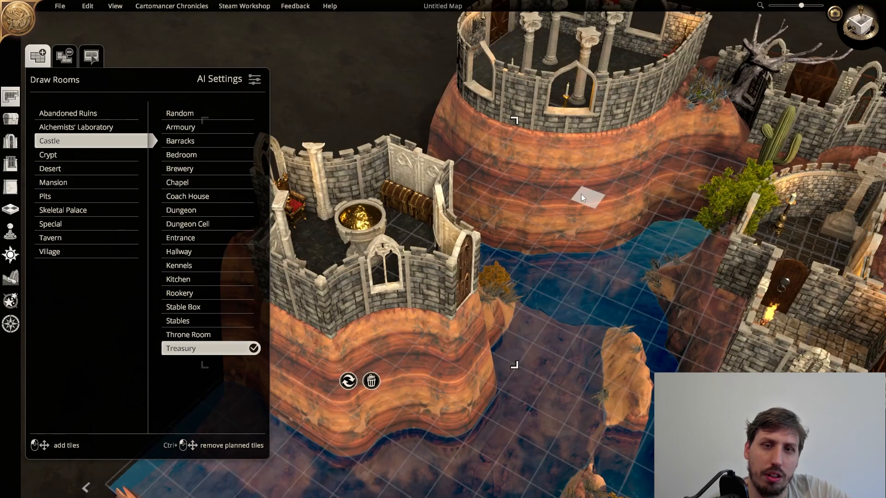
pyautogui.moveTo(508, 90); pyautogui.dragTo(522, 162, button='middle')
pyautogui.moveTo(470, 53)
pyautogui.mouseDown()
pyautogui.moveTo(509, 152)
pyautogui.moveTo(659, 106)
pyautogui.mouseUp()
pyautogui.moveTo(479, 148); pyautogui.dragTo(506, 247)
pyautogui.moveTo(593, 280); pyautogui.dragTo(590, 114, button='middle')
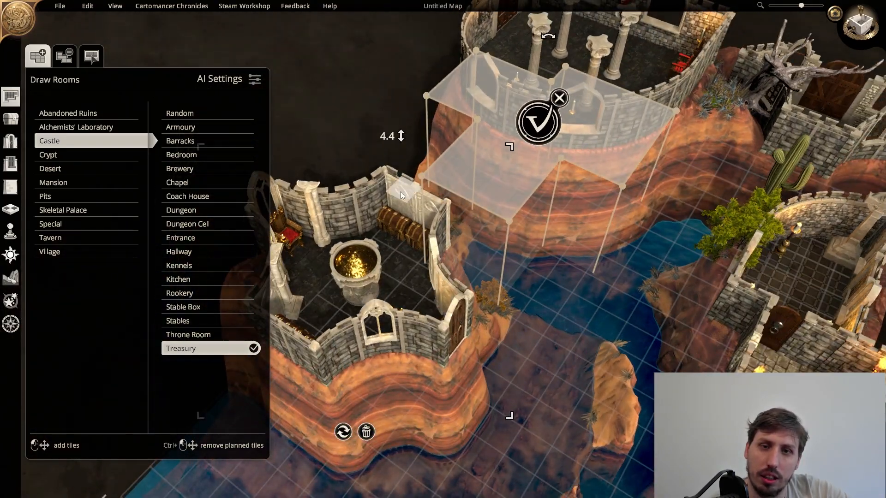
pyautogui.moveTo(416, 189); pyautogui.dragTo(480, 275)
pyautogui.moveTo(481, 276); pyautogui.dragTo(624, 231, button='middle')
pyautogui.moveTo(624, 231); pyautogui.dragTo(663, 367, button='right')
pyautogui.click(557, 219)
pyautogui.moveTo(559, 226); pyautogui.dragTo(575, 473, button='middle')
pyautogui.moveTo(574, 473); pyautogui.dragTo(531, 221, button='right')
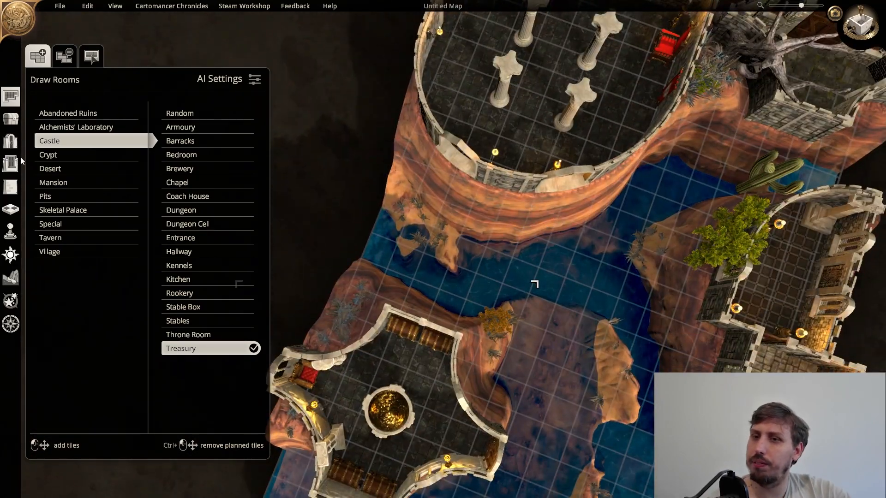
# Search the placeable objects for "bridge" and compare the available models
pyautogui.click(10, 145)
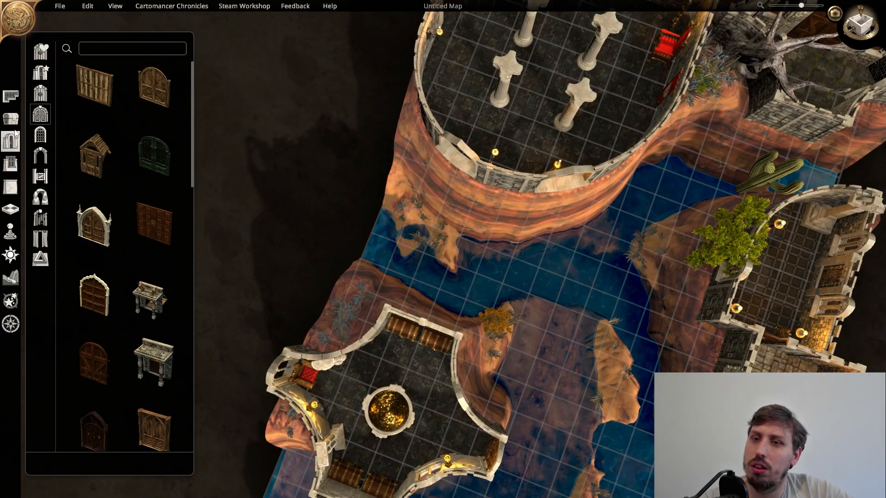
pyautogui.click(10, 120)
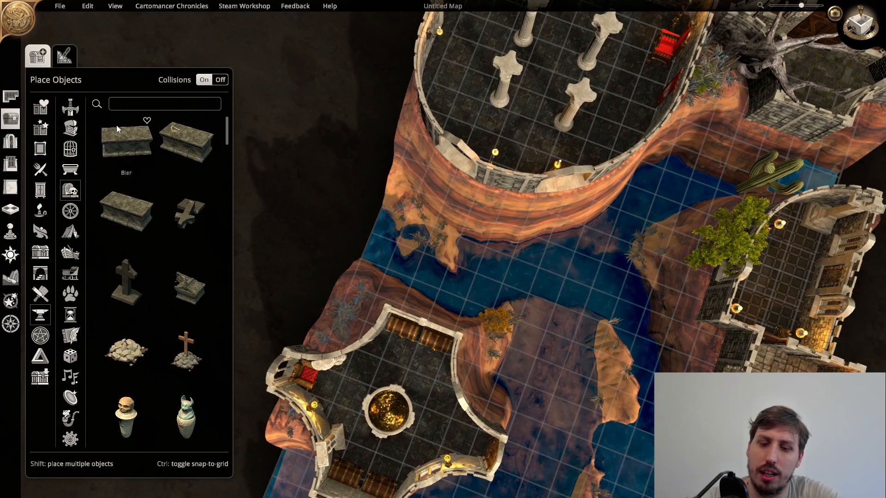
pyautogui.write('bridge')
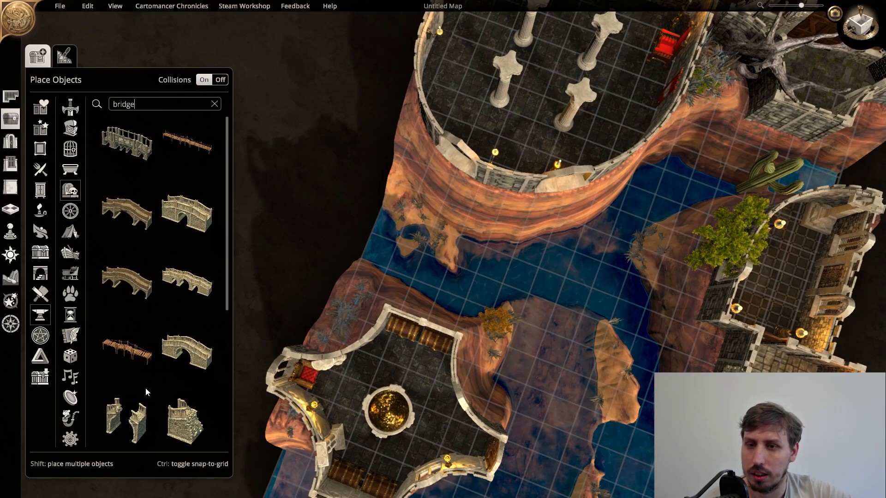
pyautogui.scroll(-3, 113, 350)
pyautogui.scroll(-1, 179, 380)
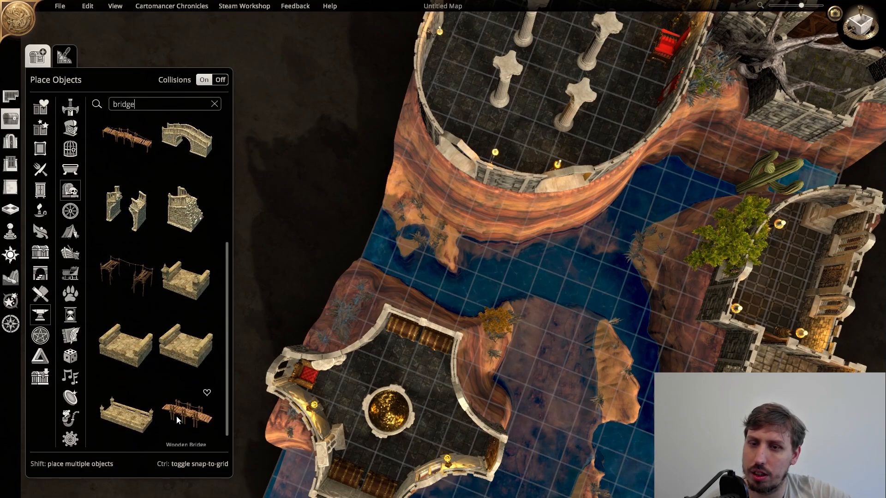
pyautogui.scroll(2, 176, 416)
pyautogui.scroll(1, 195, 337)
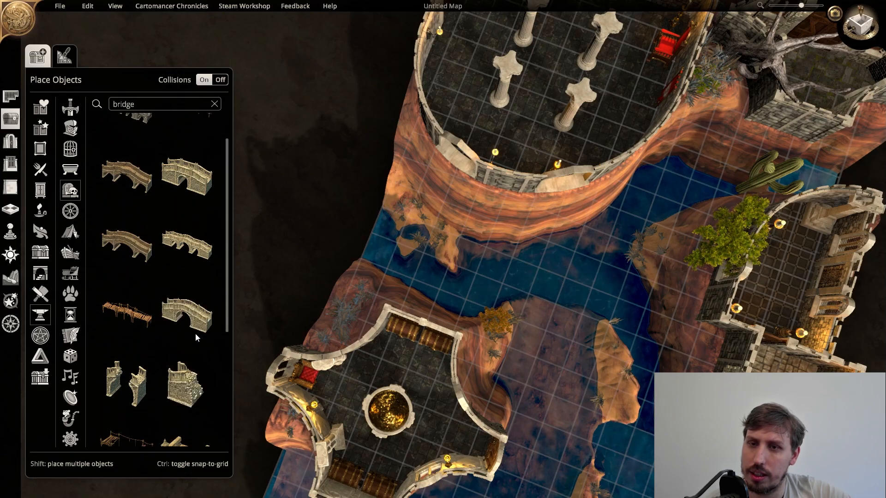
pyautogui.scroll(1, 171, 196)
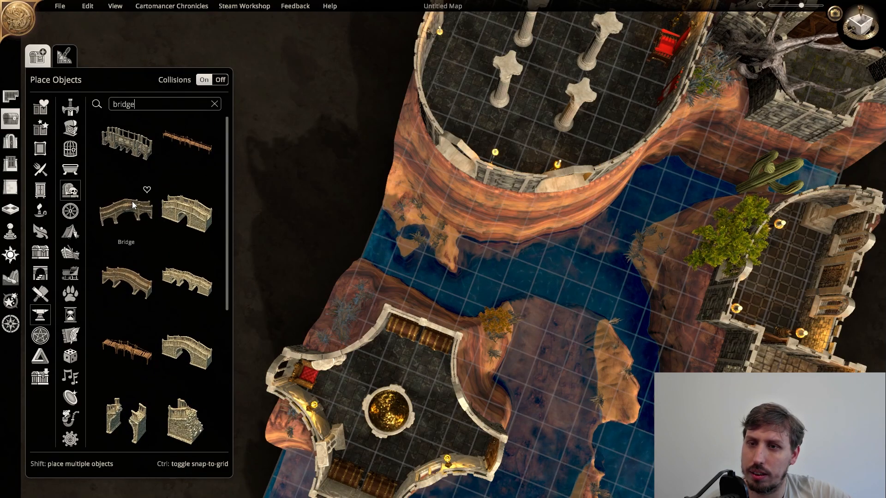
# Place the arched stone Bridge with support pillars over the water between the treasury and the throne room
pyautogui.click(132, 201)
pyautogui.moveTo(437, 303); pyautogui.dragTo(283, 103, button='middle')
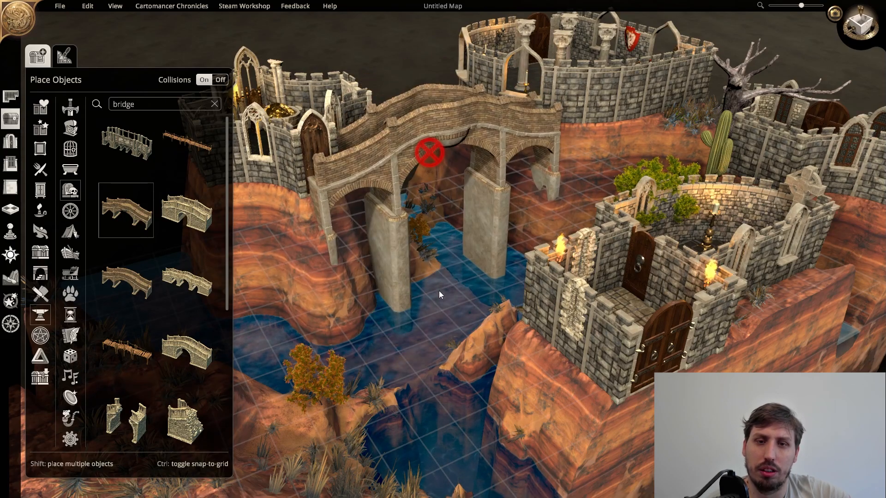
pyautogui.click(462, 314)
pyautogui.moveTo(433, 256); pyautogui.dragTo(467, 330, button='right')
pyautogui.moveTo(467, 331); pyautogui.dragTo(685, 173, button='middle')
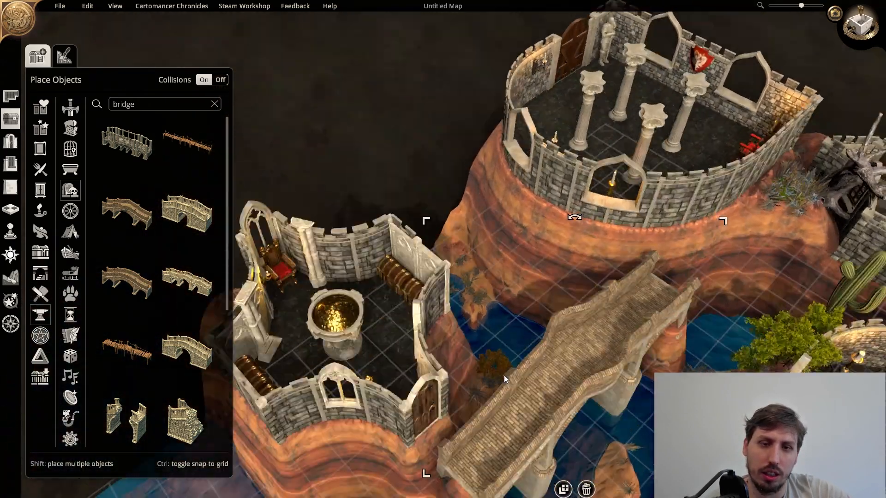
# Scale the bridge down and shift it into the narrow gap between the treasury and the throne room
pyautogui.moveTo(716, 180); pyautogui.dragTo(642, 240)
pyautogui.moveTo(529, 370); pyautogui.dragTo(481, 288)
pyautogui.moveTo(481, 288); pyautogui.dragTo(545, 409, button='middle')
pyautogui.moveTo(532, 400); pyautogui.dragTo(512, 349)
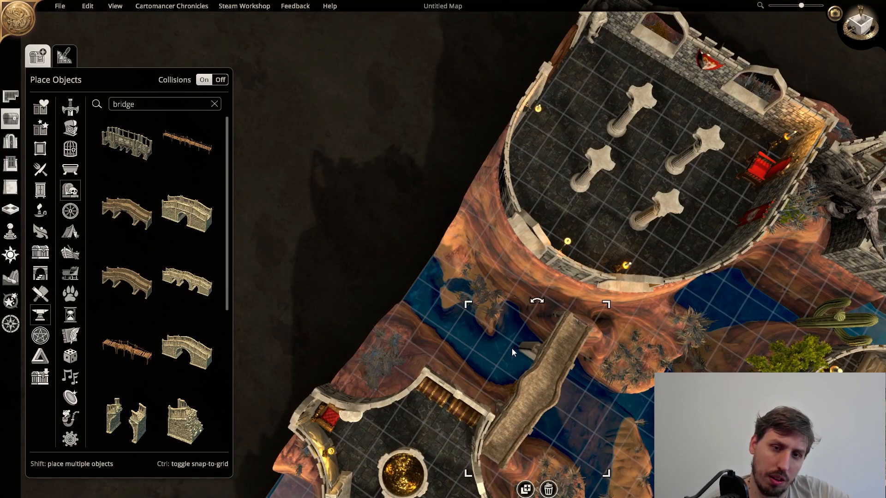
pyautogui.moveTo(560, 418); pyautogui.dragTo(330, 366, button='middle')
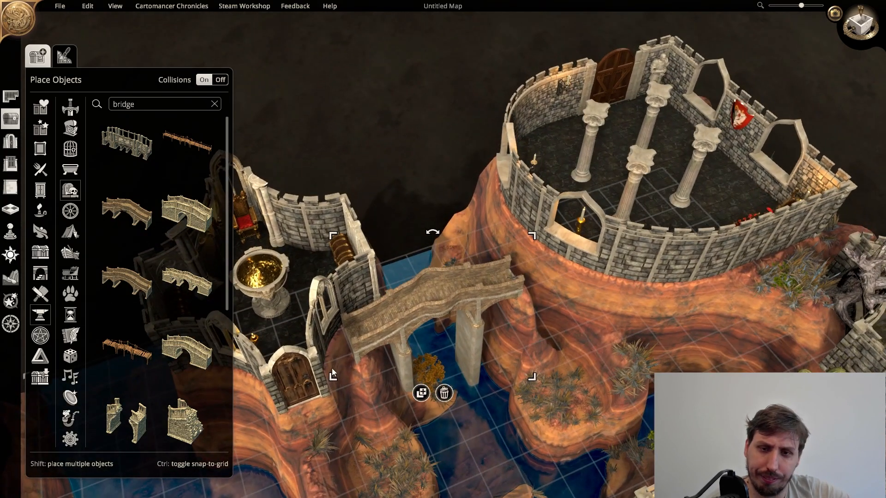
pyautogui.moveTo(330, 379); pyautogui.dragTo(383, 355)
pyautogui.moveTo(403, 342); pyautogui.dragTo(572, 448, button='middle')
pyautogui.moveTo(496, 416); pyautogui.dragTo(472, 375)
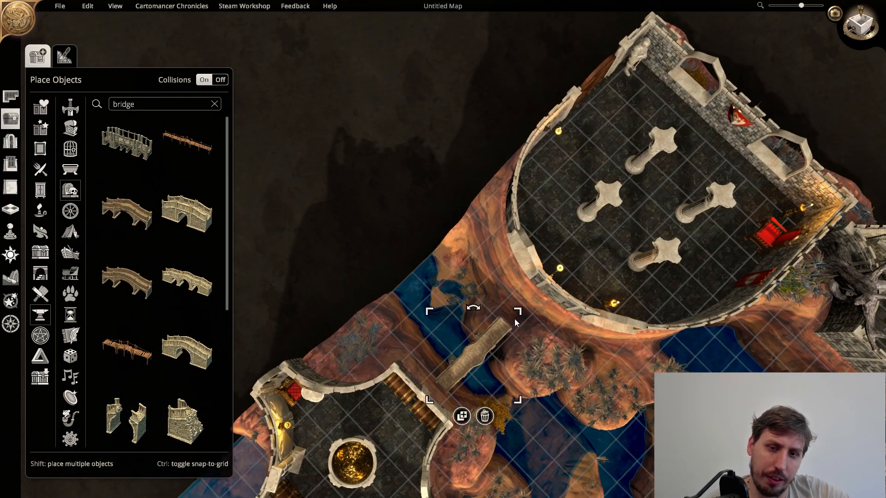
pyautogui.moveTo(527, 309); pyautogui.dragTo(540, 299)
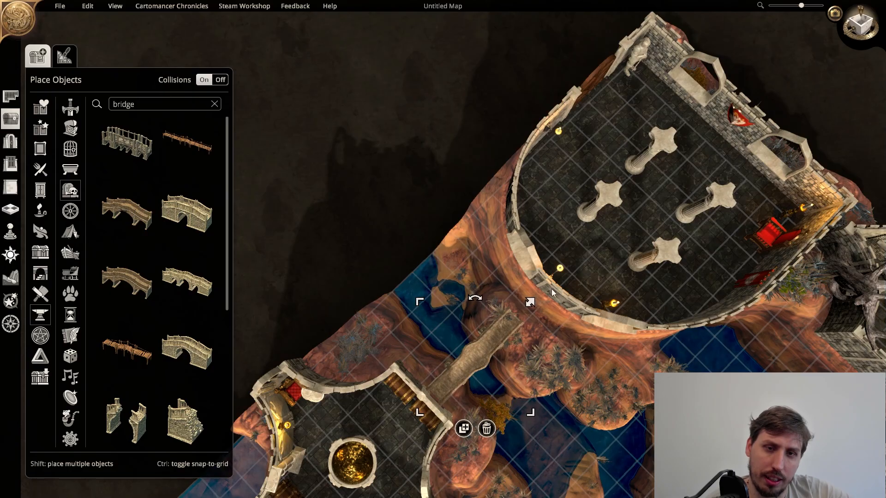
pyautogui.moveTo(514, 362); pyautogui.dragTo(608, 334, button='middle')
pyautogui.moveTo(396, 279); pyautogui.dragTo(483, 152, button='middle')
# Move the bridge to the water in front of the treasury, enlarging and turning it to span the canyon
pyautogui.moveTo(472, 124); pyautogui.dragTo(565, 344)
pyautogui.moveTo(635, 339); pyautogui.dragTo(472, 401, button='middle')
pyautogui.moveTo(447, 431); pyautogui.dragTo(290, 430)
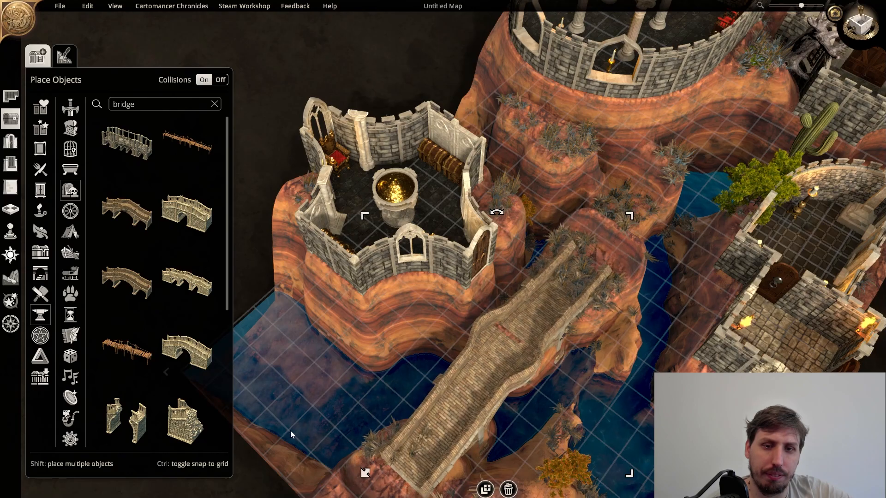
pyautogui.moveTo(493, 214); pyautogui.dragTo(304, 334)
pyautogui.moveTo(610, 379); pyautogui.dragTo(617, 373)
pyautogui.moveTo(627, 360); pyautogui.dragTo(598, 213, button='middle')
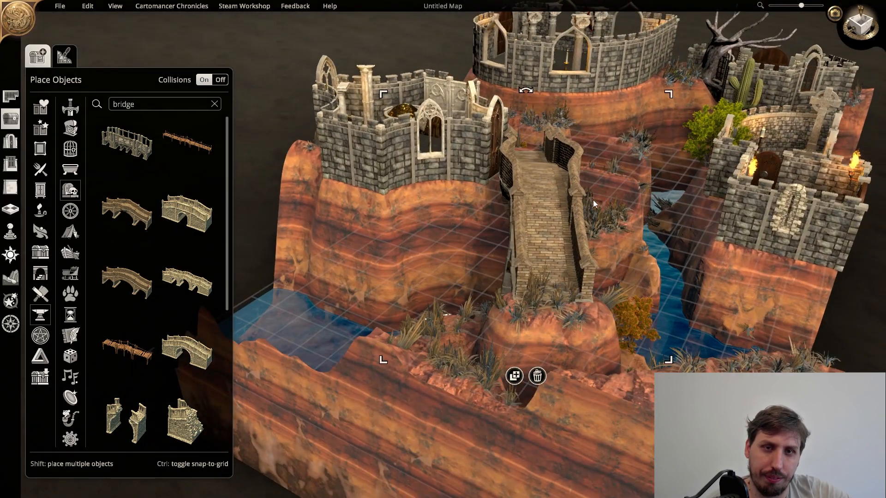
pyautogui.moveTo(525, 92); pyautogui.dragTo(621, 431, button='middle')
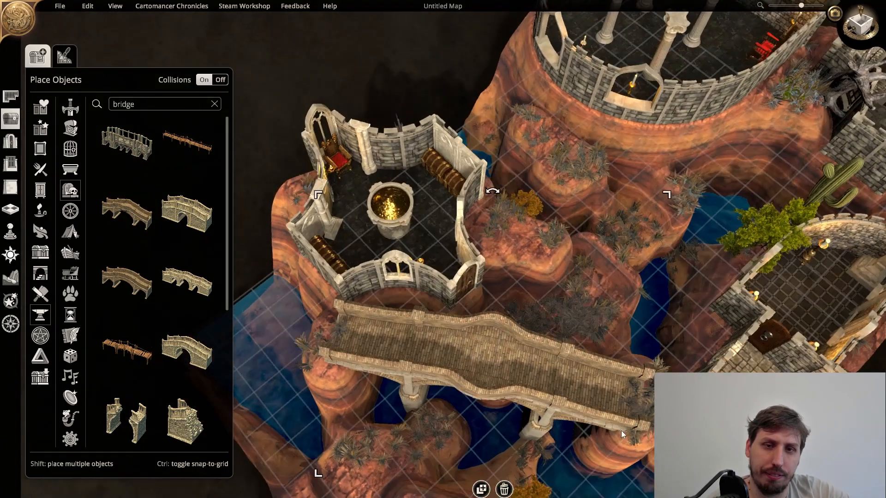
# Align the bridge with the treasury's door and scale it down slightly so it meets the entrance
pyautogui.moveTo(573, 376); pyautogui.dragTo(635, 415)
pyautogui.moveTo(571, 264); pyautogui.dragTo(612, 338)
pyautogui.moveTo(581, 362); pyautogui.dragTo(369, 247, button='middle')
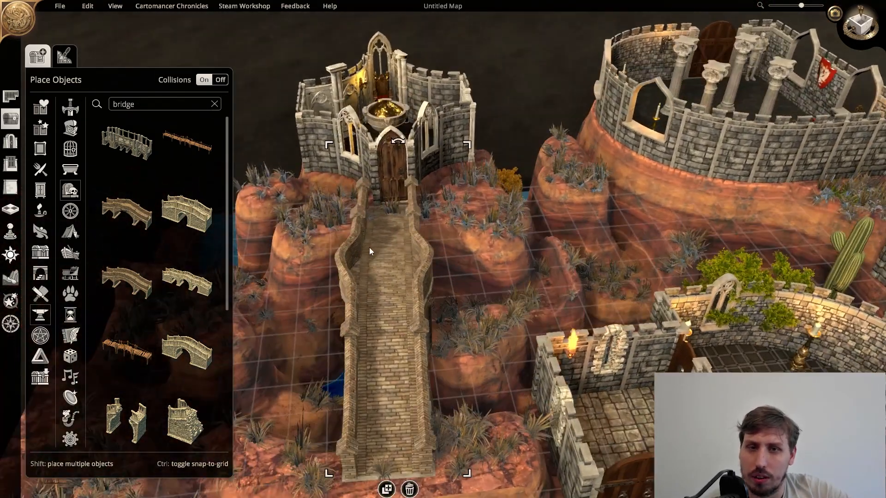
pyautogui.moveTo(472, 148); pyautogui.dragTo(453, 173)
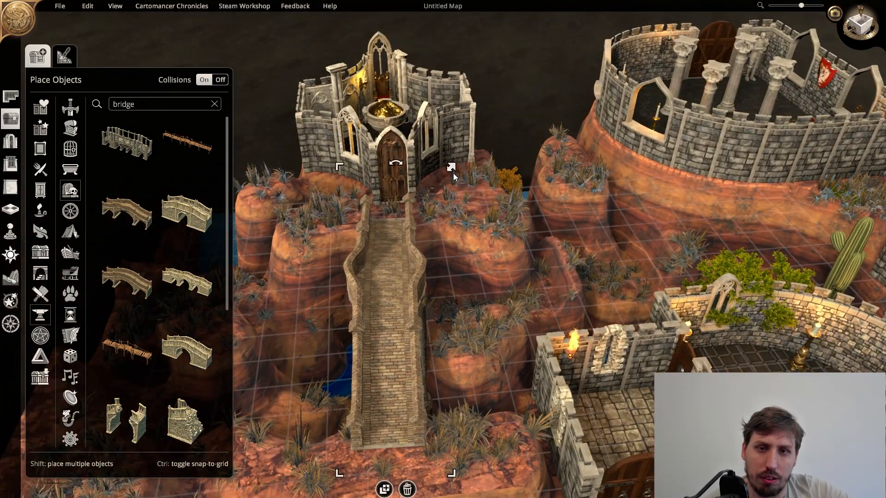
pyautogui.moveTo(395, 297)
pyautogui.mouseDown()
pyautogui.moveTo(400, 292)
pyautogui.moveTo(402, 303)
pyautogui.mouseUp()
pyautogui.moveTo(402, 300); pyautogui.dragTo(641, 358, button='middle')
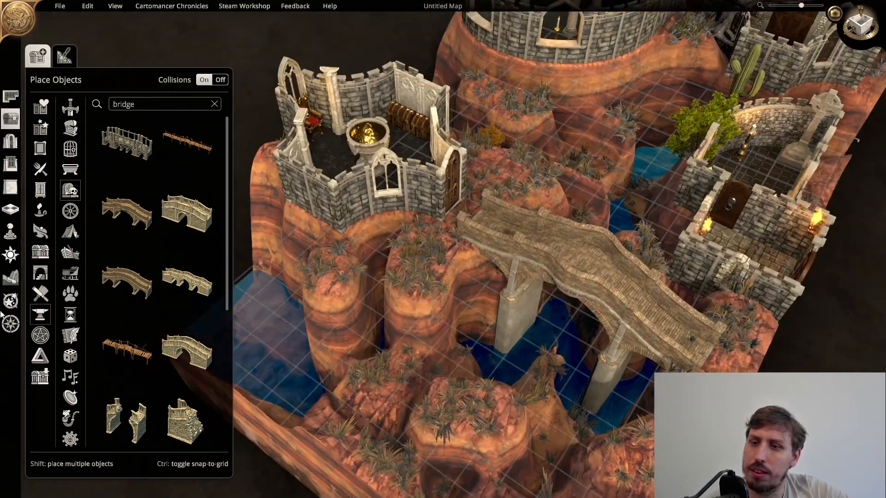
# Examine the treasury, bridge and surrounding canyon from above and from the front, and return to room drawing
pyautogui.moveTo(428, 300); pyautogui.dragTo(606, 342, button='middle')
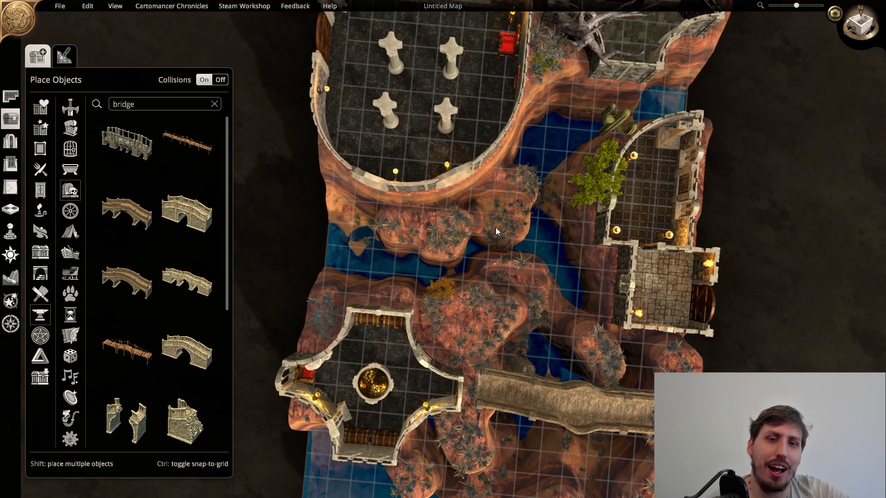
pyautogui.moveTo(497, 228); pyautogui.dragTo(471, 278, button='middle')
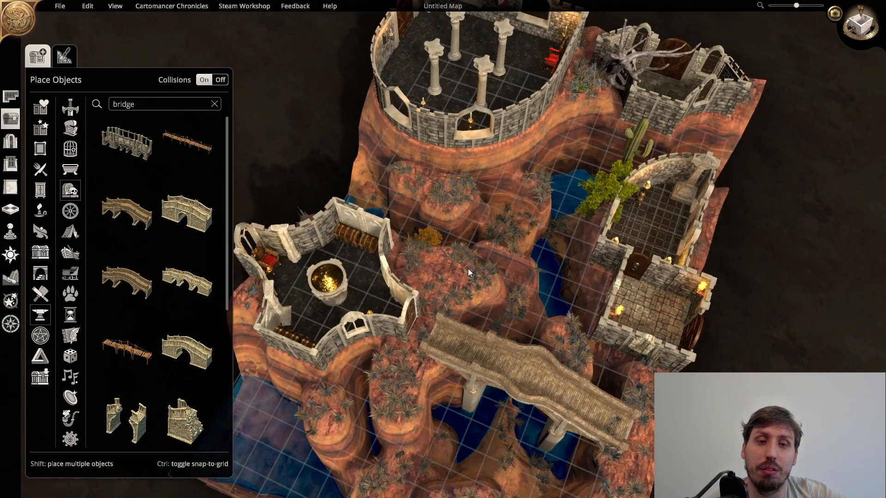
pyautogui.moveTo(406, 180); pyautogui.dragTo(461, 231, button='middle')
pyautogui.click(9, 96)
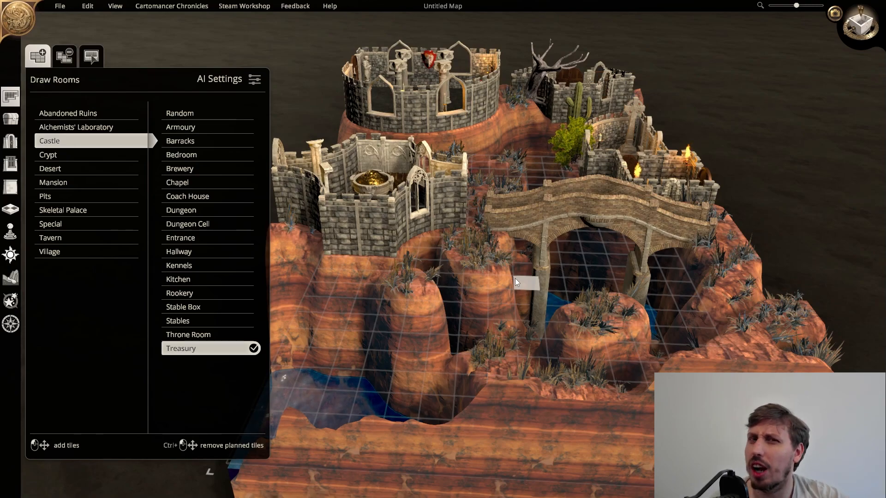
# Draw a rectangular Castle Stables room at the map's front corner near the bridge, raise its floor onto the canyon, and build it
pyautogui.click(181, 325)
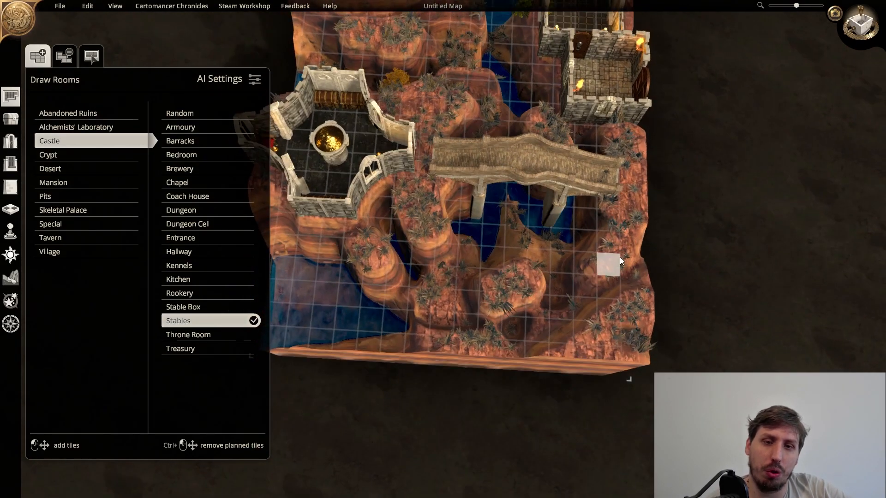
pyautogui.moveTo(505, 280); pyautogui.dragTo(624, 348)
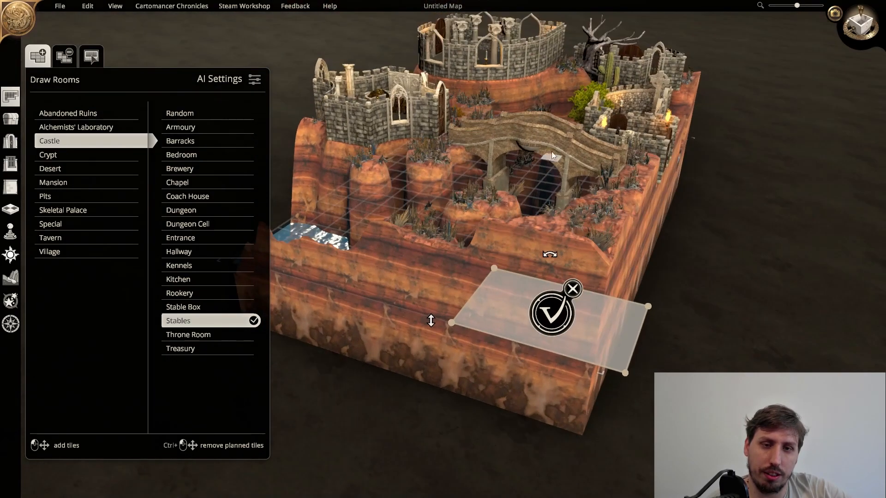
pyautogui.moveTo(552, 161); pyautogui.dragTo(545, 152, button='middle')
pyautogui.moveTo(617, 346); pyautogui.dragTo(582, 333)
pyautogui.moveTo(582, 334); pyautogui.dragTo(600, 369, button='middle')
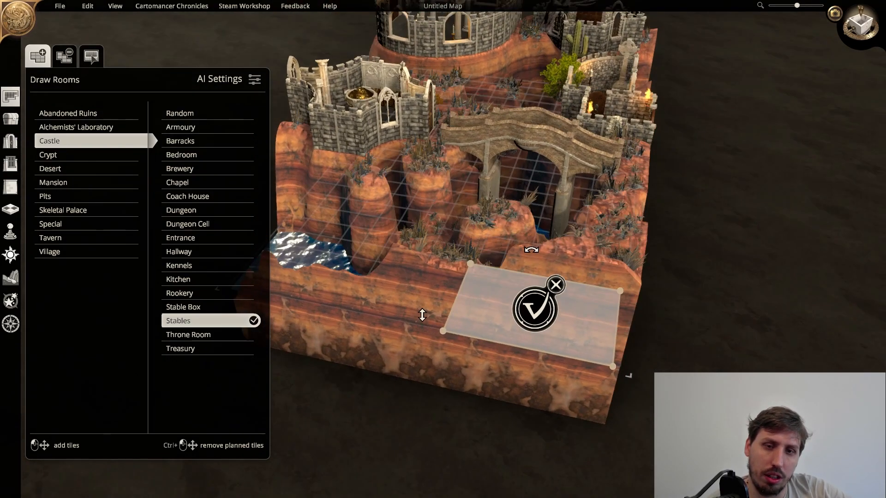
pyautogui.moveTo(422, 315); pyautogui.dragTo(456, 220)
pyautogui.click(543, 273)
# Search the object library for stairs
pyautogui.moveTo(543, 273); pyautogui.dragTo(373, 92, button='middle')
pyautogui.click(11, 141)
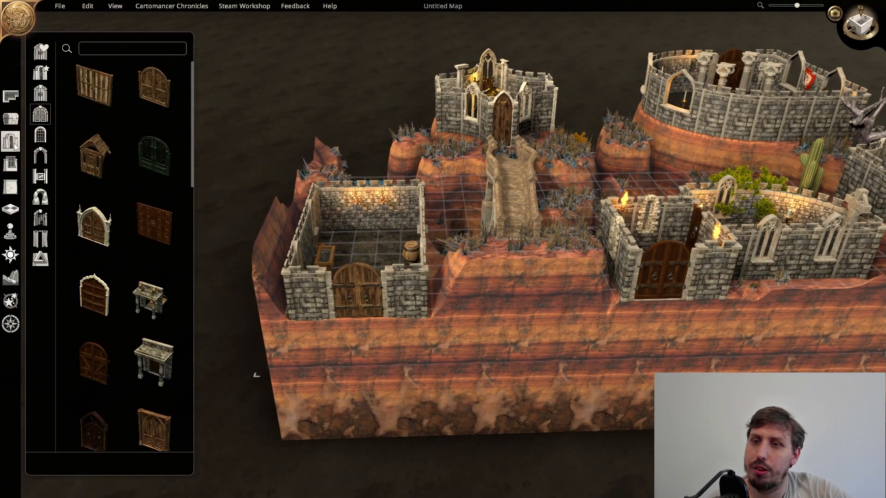
pyautogui.click(9, 121)
pyautogui.doubleClick(137, 105)
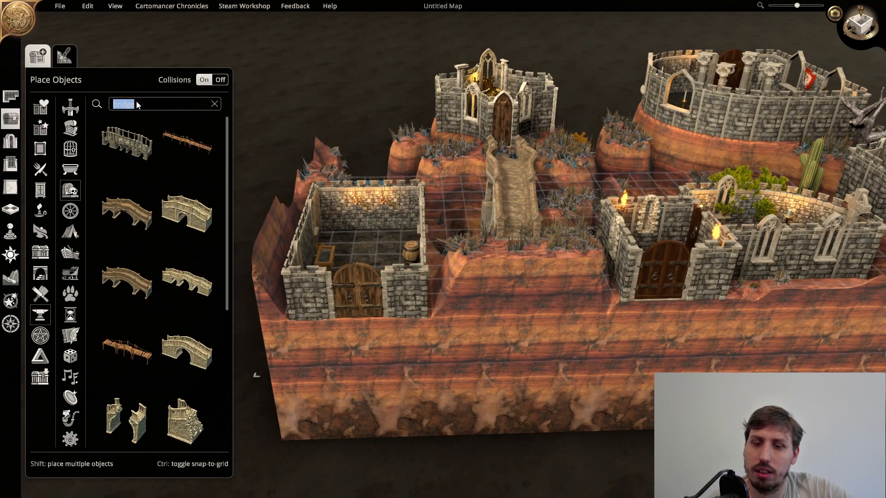
pyautogui.write('stairs')
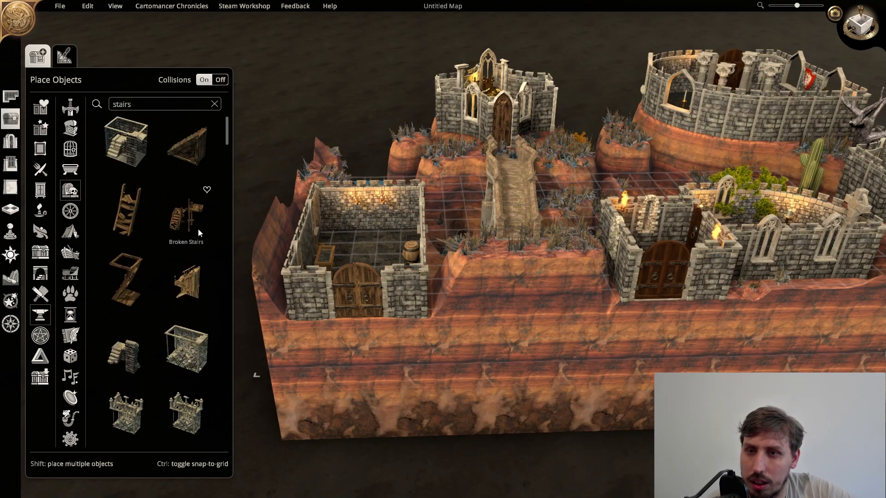
# Place the Gothic Stone Stairs inside the stables, against the wall next to the wooden door
pyautogui.scroll(-5, 152, 360)
pyautogui.scroll(-6, 152, 365)
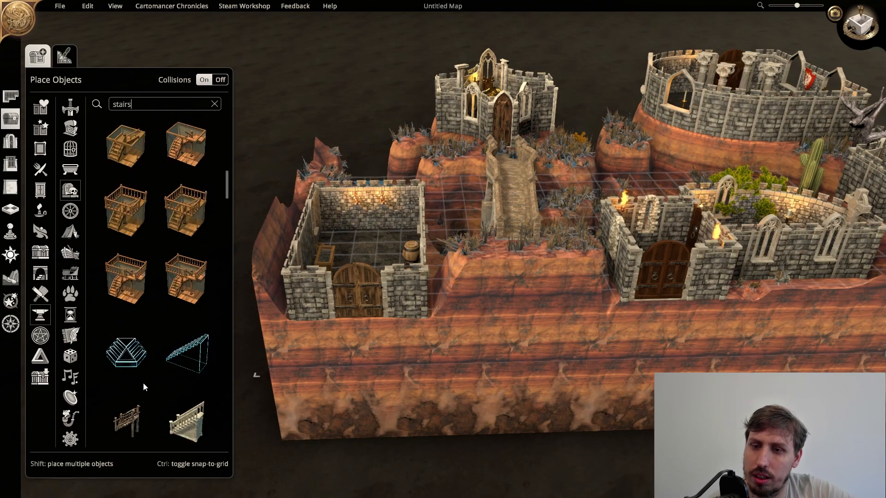
pyautogui.scroll(-4, 138, 371)
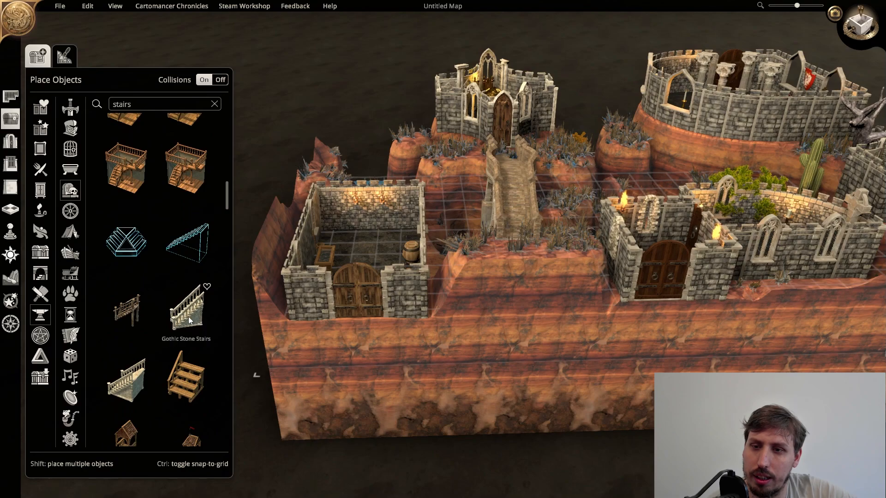
pyautogui.click(177, 324)
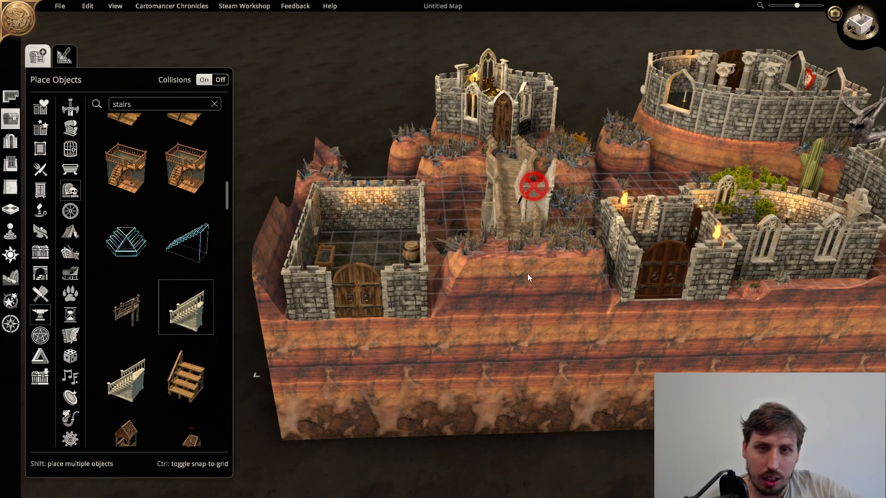
pyautogui.moveTo(375, 279); pyautogui.dragTo(531, 329, button='middle')
pyautogui.click(517, 348)
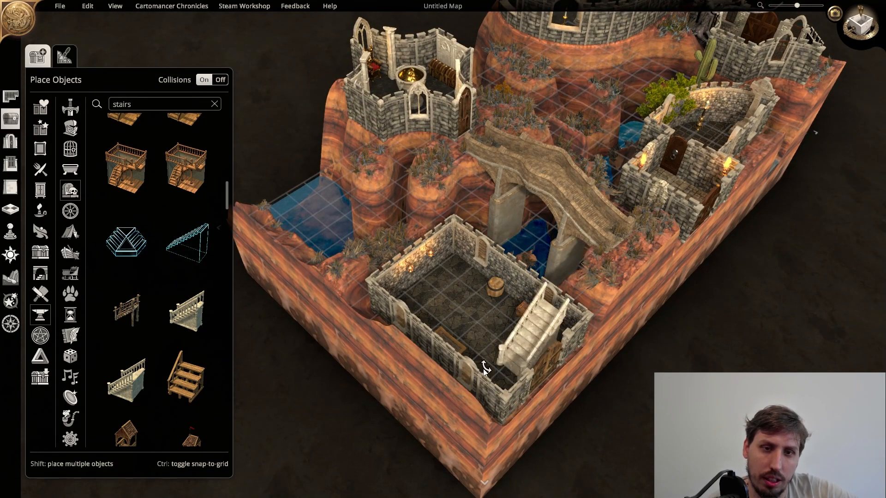
pyautogui.moveTo(545, 335); pyautogui.dragTo(565, 314, button='middle')
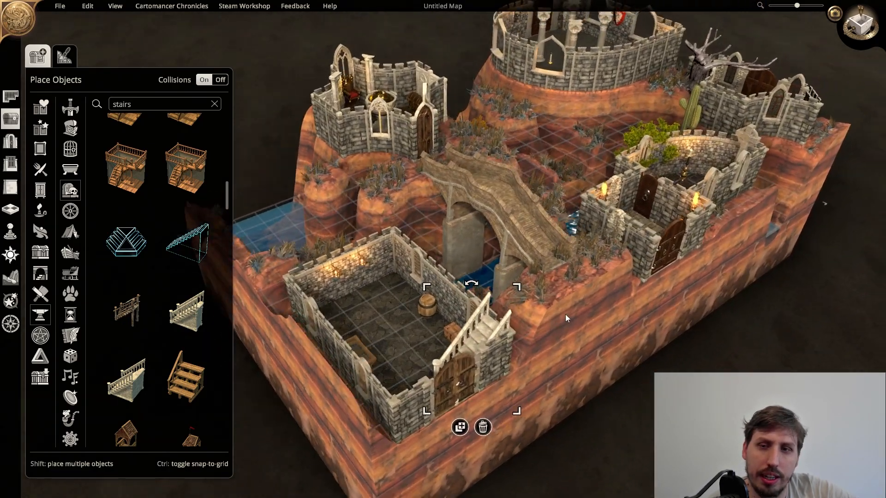
# Edit the stables' footprint, extending the room with tiles along the side facing the bridge
pyautogui.moveTo(308, 203); pyautogui.dragTo(307, 343, button='middle')
pyautogui.moveTo(454, 373); pyautogui.dragTo(408, 277, button='right')
pyautogui.click(364, 344)
pyautogui.click(65, 53)
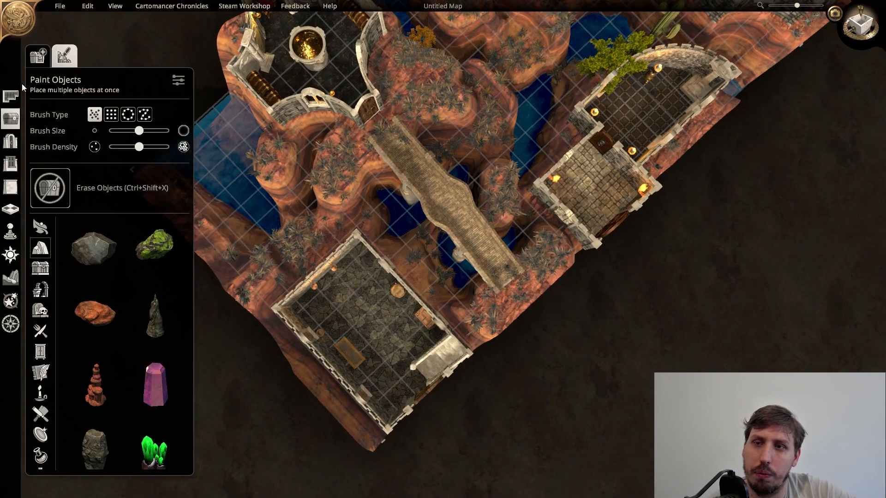
pyautogui.click(10, 96)
pyautogui.click(91, 56)
pyautogui.click(356, 344)
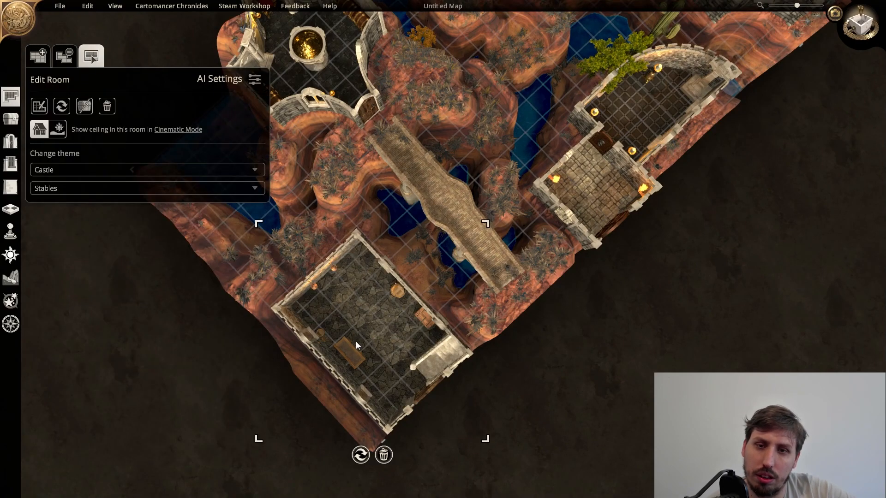
pyautogui.click(39, 106)
pyautogui.moveTo(360, 248); pyautogui.dragTo(468, 342)
pyautogui.moveTo(469, 342); pyautogui.dragTo(503, 295, button='middle')
pyautogui.moveTo(400, 249); pyautogui.dragTo(539, 259, button='middle')
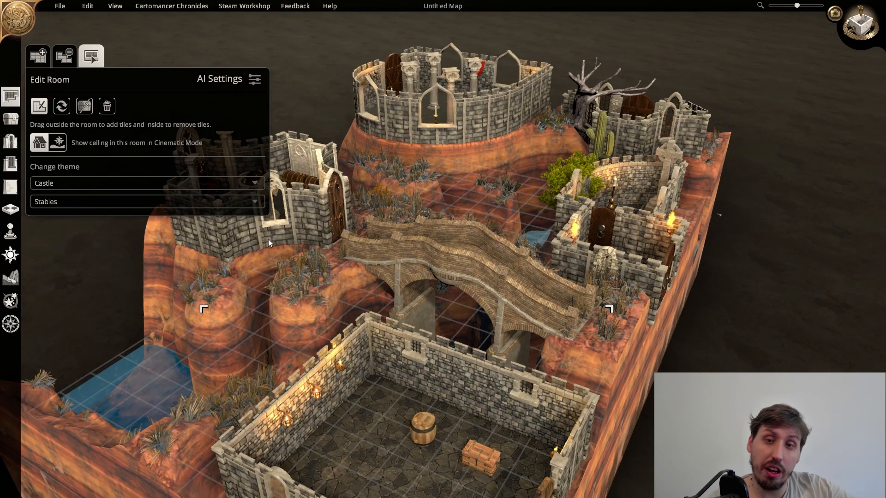
pyautogui.scroll(1, 360, 284)
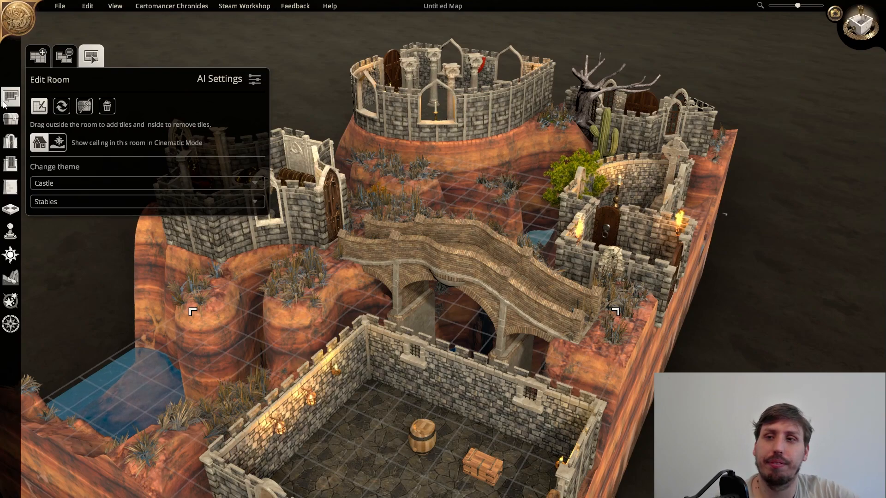
# Draw a Special Extradimensional Room with a rounded corner in the canyon gap between the treasury and the hallway, behind the bridge, and build it
pyautogui.click(38, 57)
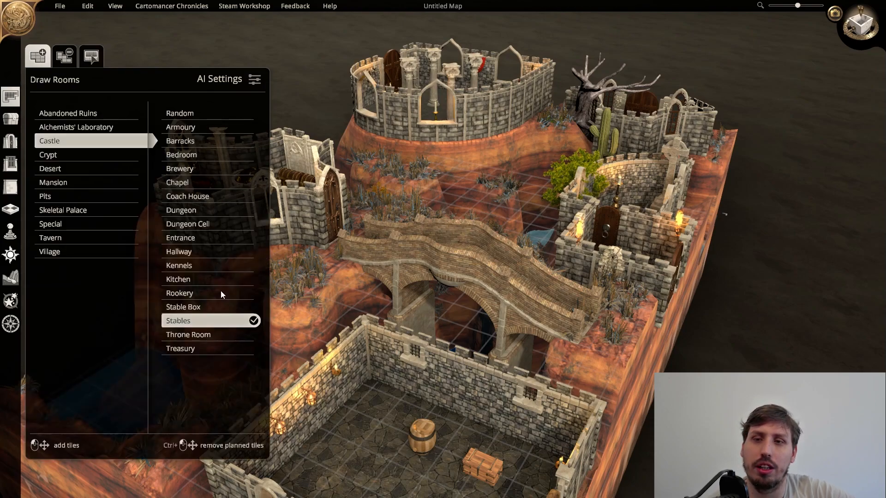
pyautogui.click(62, 228)
pyautogui.moveTo(292, 198); pyautogui.dragTo(290, 263, button='middle')
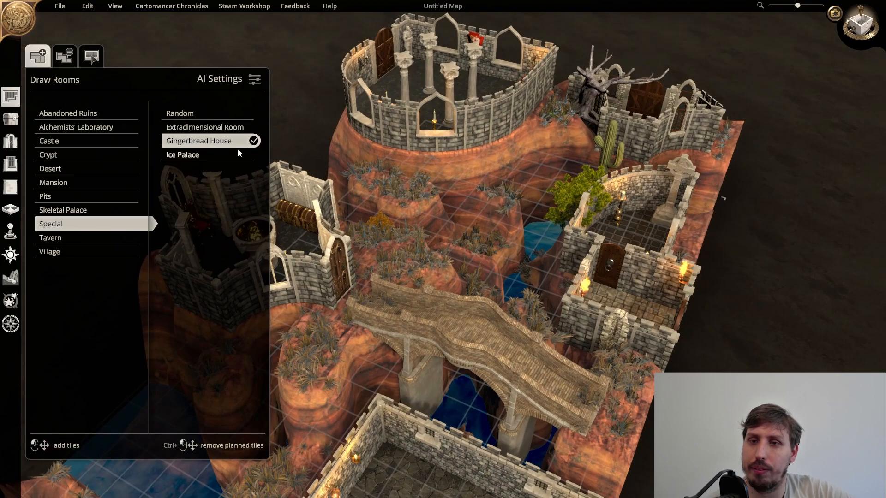
pyautogui.click(213, 130)
pyautogui.moveTo(484, 259); pyautogui.dragTo(514, 427, button='middle')
pyautogui.moveTo(512, 300); pyautogui.dragTo(477, 229, button='right')
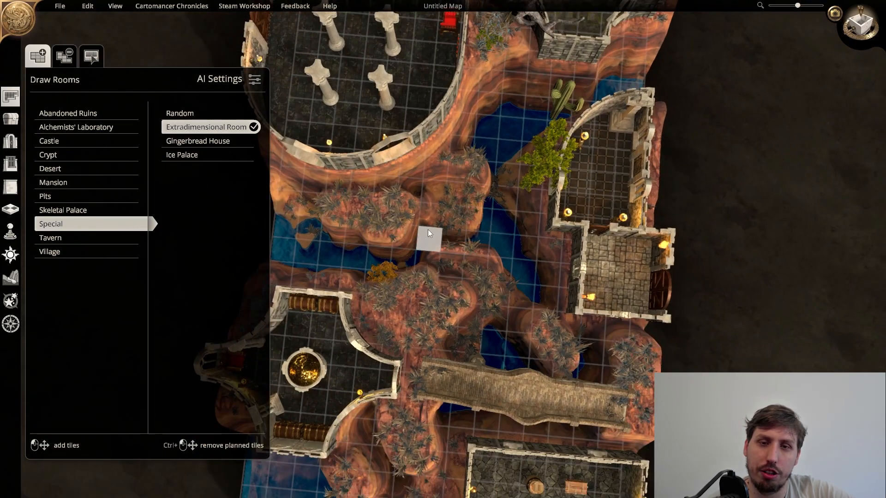
pyautogui.moveTo(423, 209); pyautogui.dragTo(519, 290)
pyautogui.moveTo(431, 274); pyautogui.dragTo(437, 316)
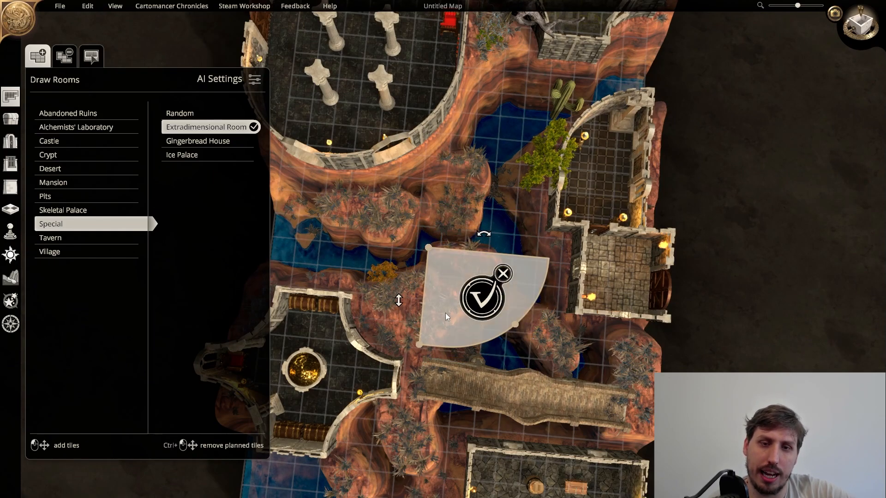
pyautogui.scroll(5, 471, 301)
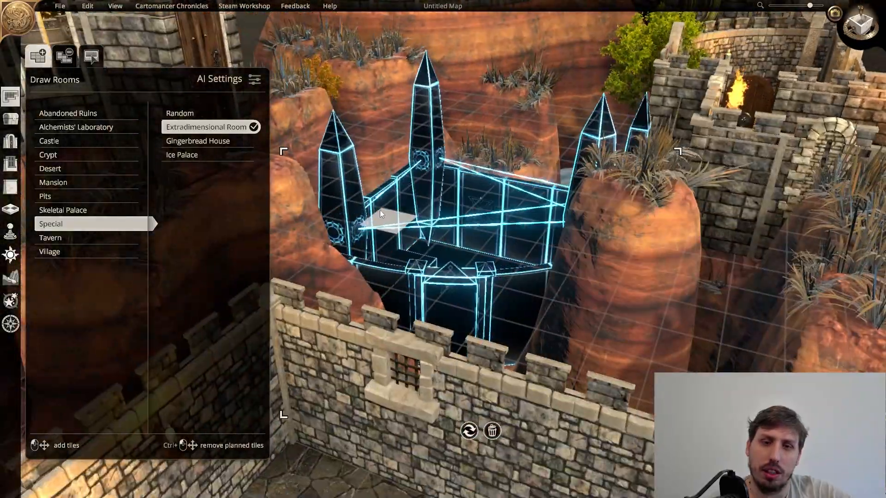
pyautogui.moveTo(380, 210); pyautogui.dragTo(410, 272, button='middle')
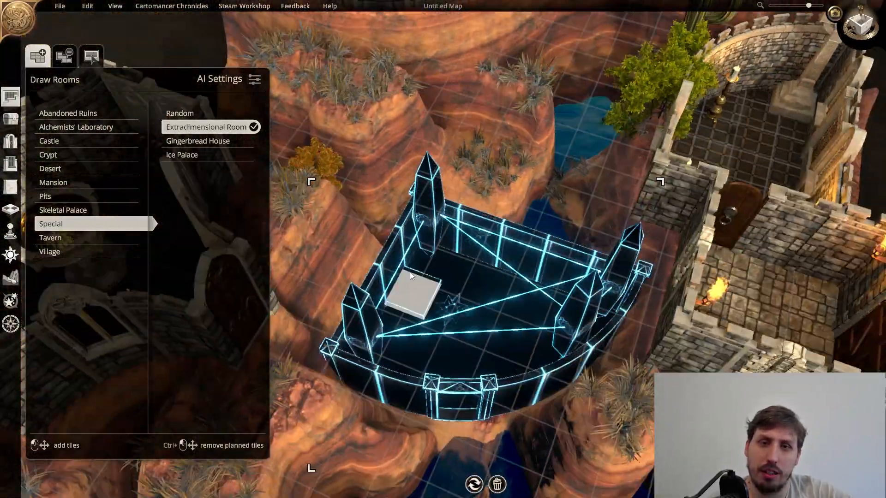
pyautogui.scroll(-5, 410, 271)
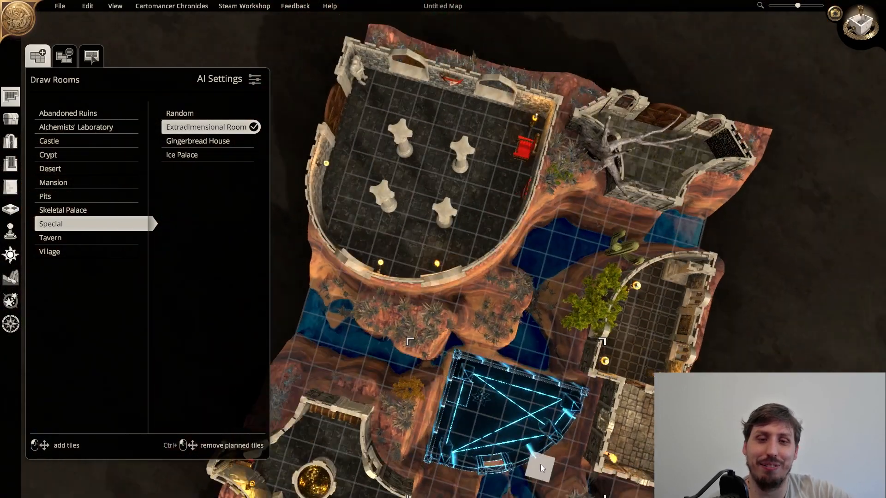
pyautogui.moveTo(540, 464); pyautogui.dragTo(583, 315, button='middle')
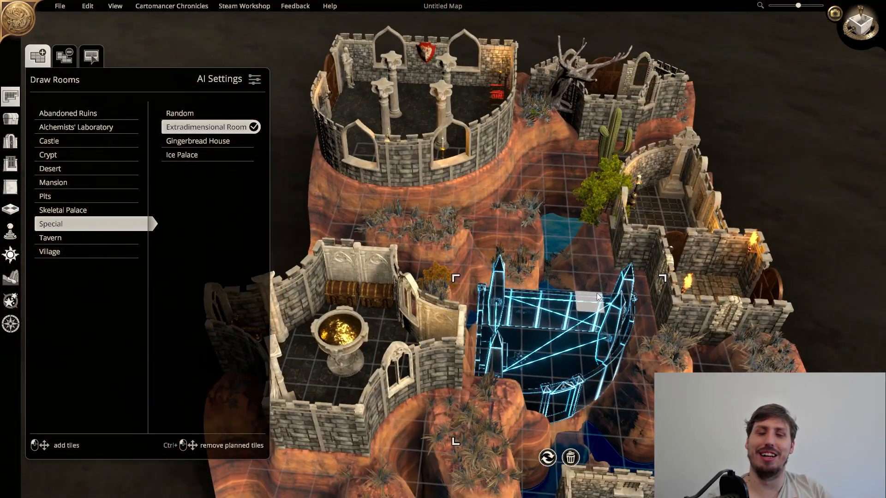